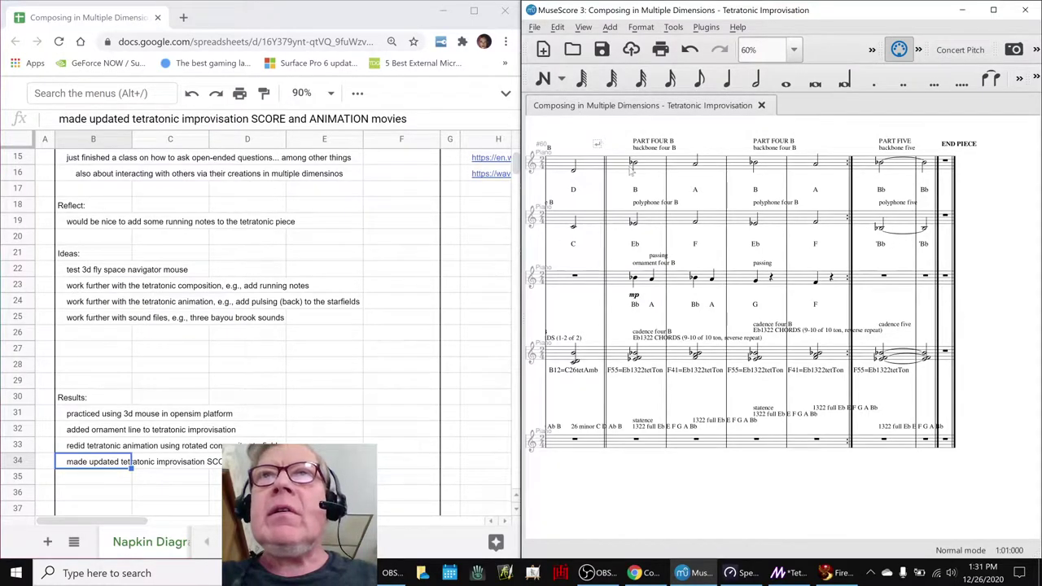
- Play the Tetratonic Improvisation score from measure 62 through to the end
{"action": "left_click", "coordinate": [618, 171]}
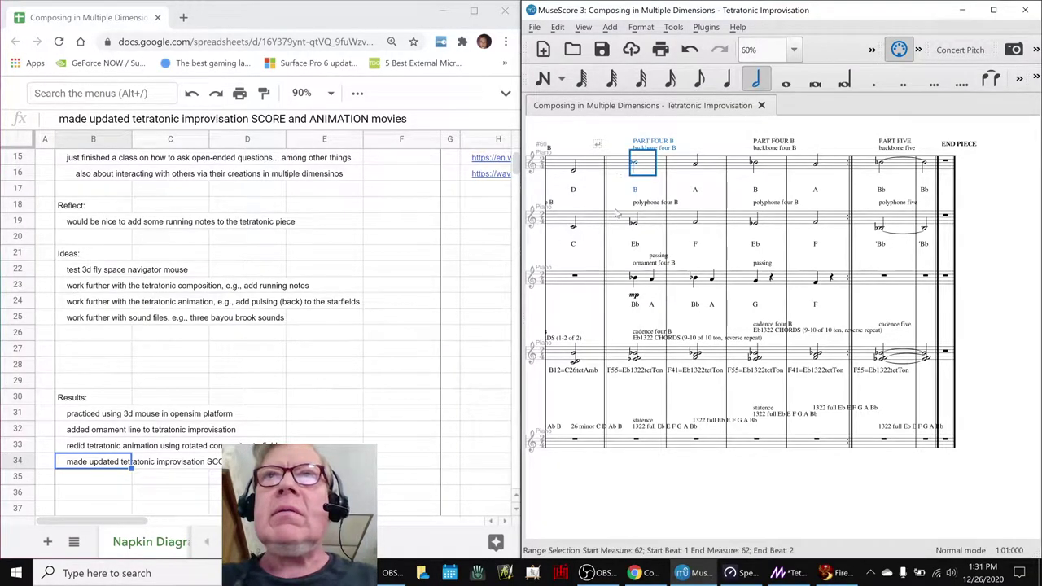
{"action": "key", "text": "space"}
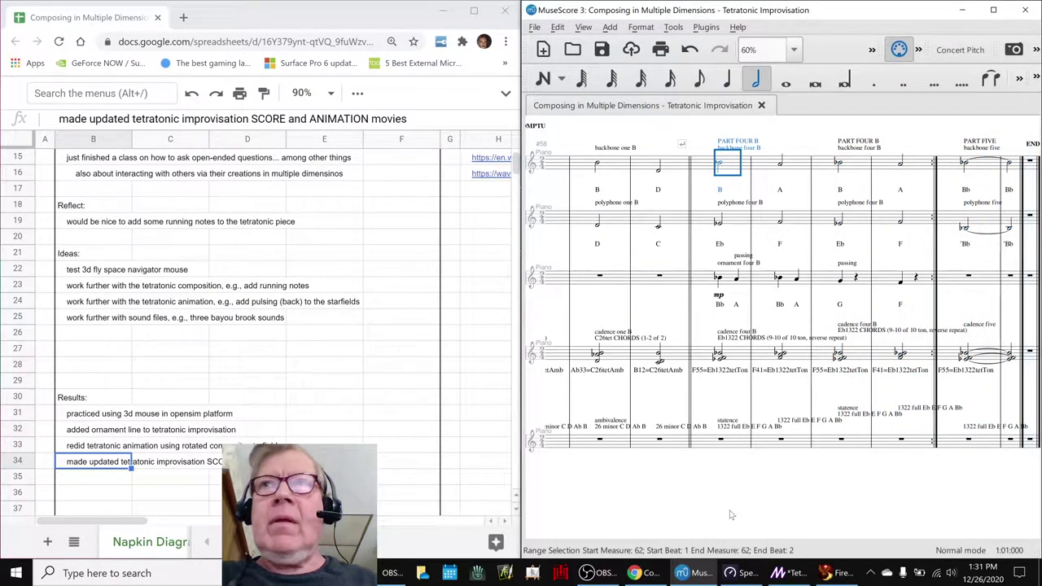
{"action": "key", "text": "Escape"}
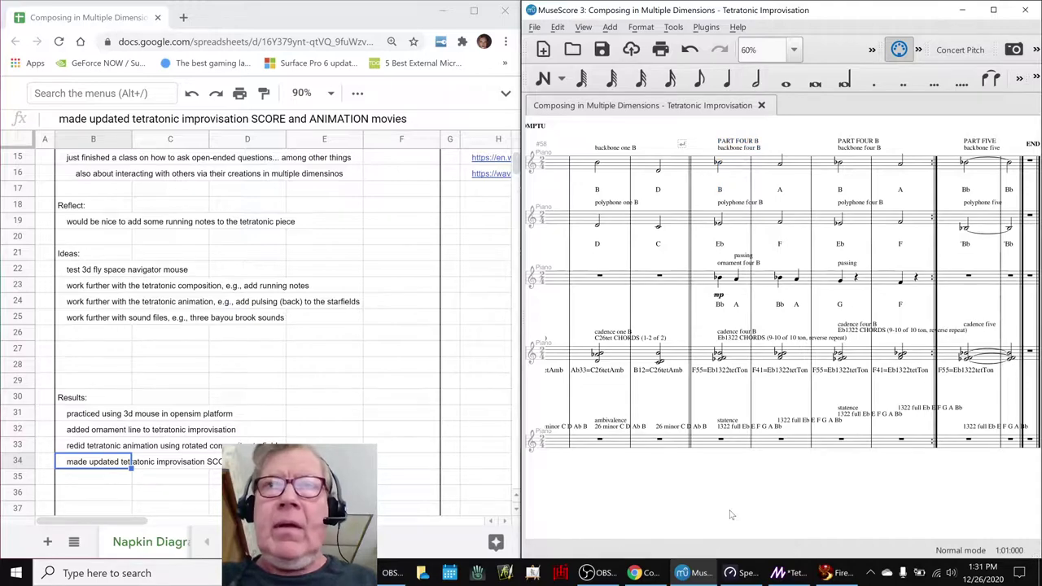
- Return to the opening INTRO of the score and briefly check the OBS window
{"action": "key", "text": "ctrl+Home"}
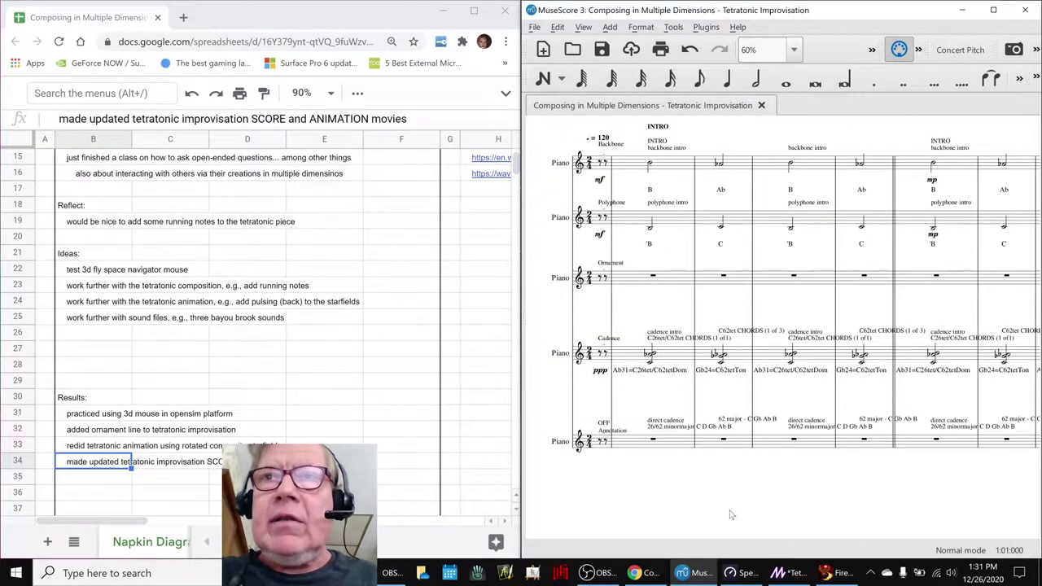
{"action": "key", "text": "ctrl+Home"}
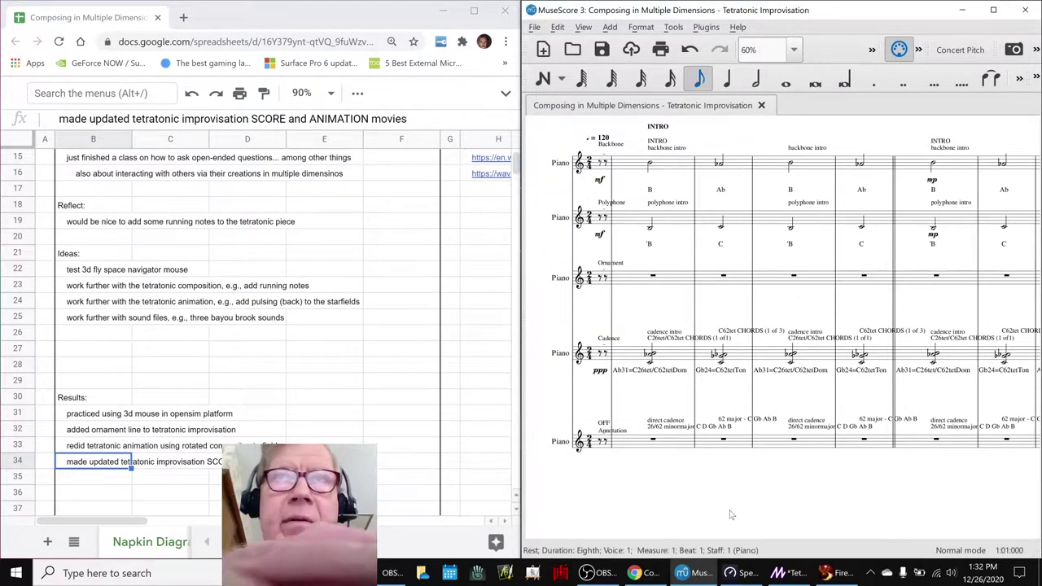
{"action": "key", "text": "Escape"}
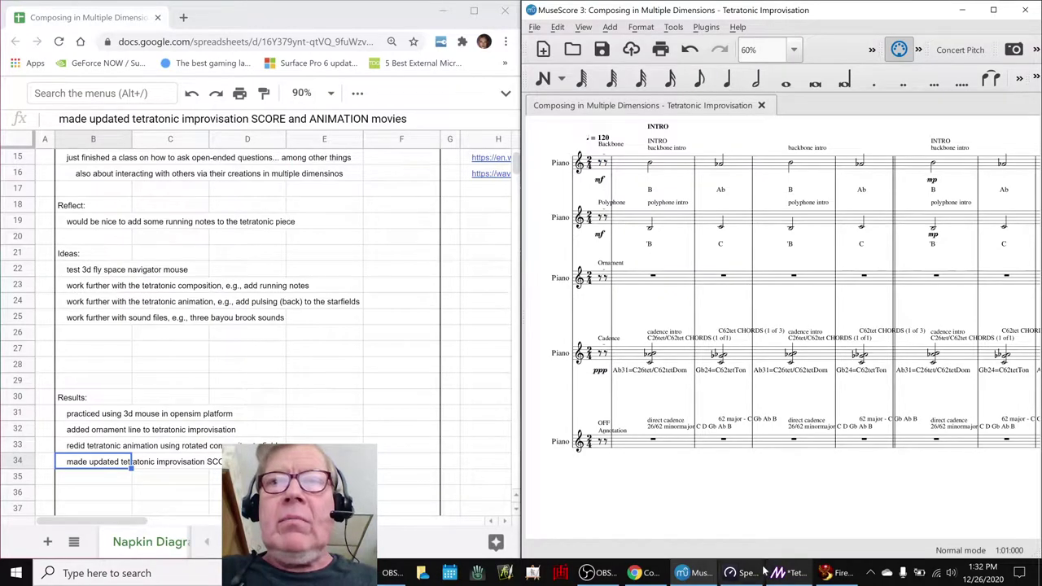
{"action": "left_click", "coordinate": [588, 573]}
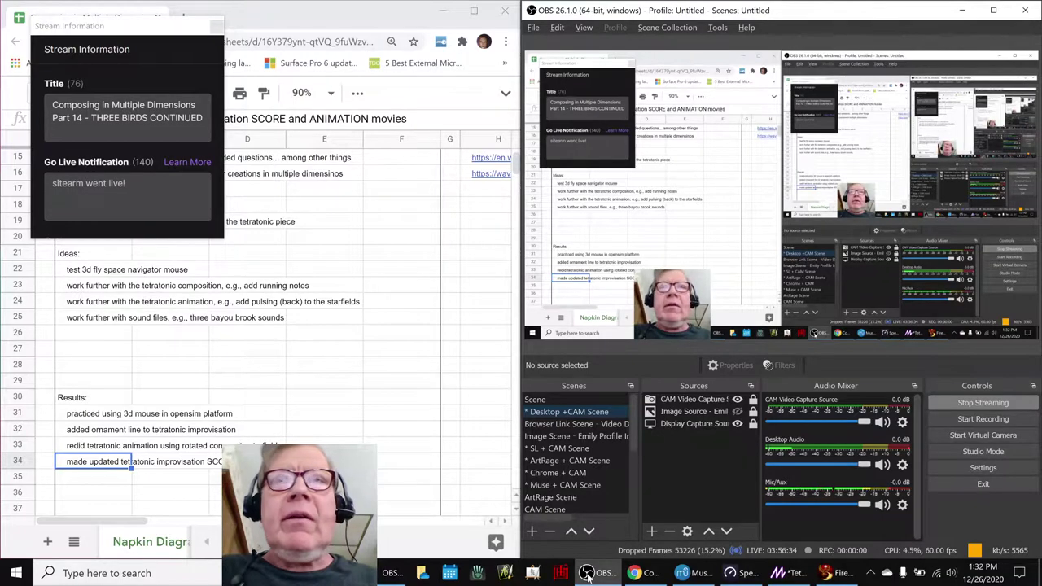
{"action": "left_click", "coordinate": [587, 573]}
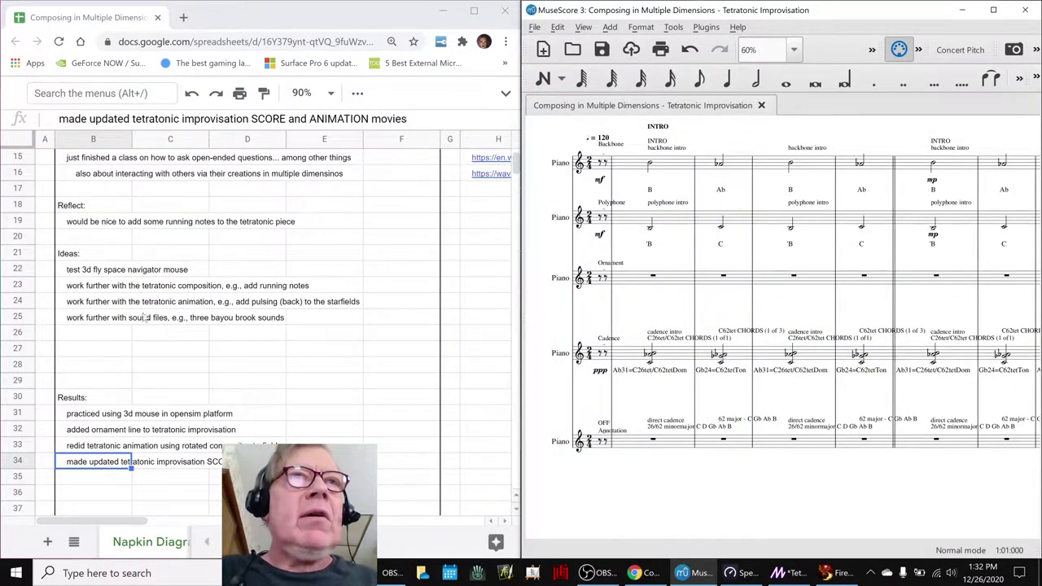
{"action": "left_click", "coordinate": [95, 274]}
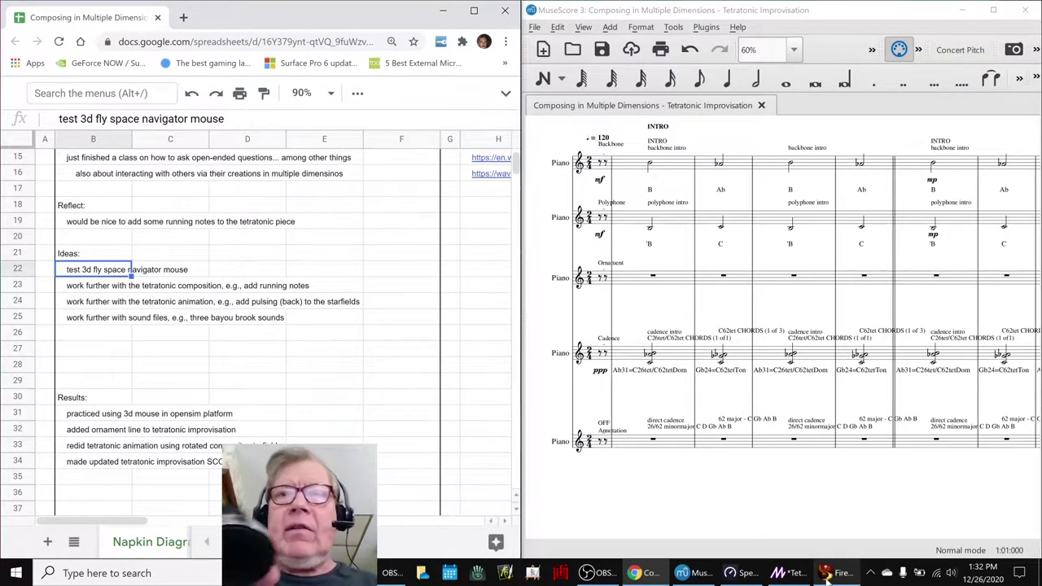
{"action": "mouse_move", "coordinate": [826, 575]}
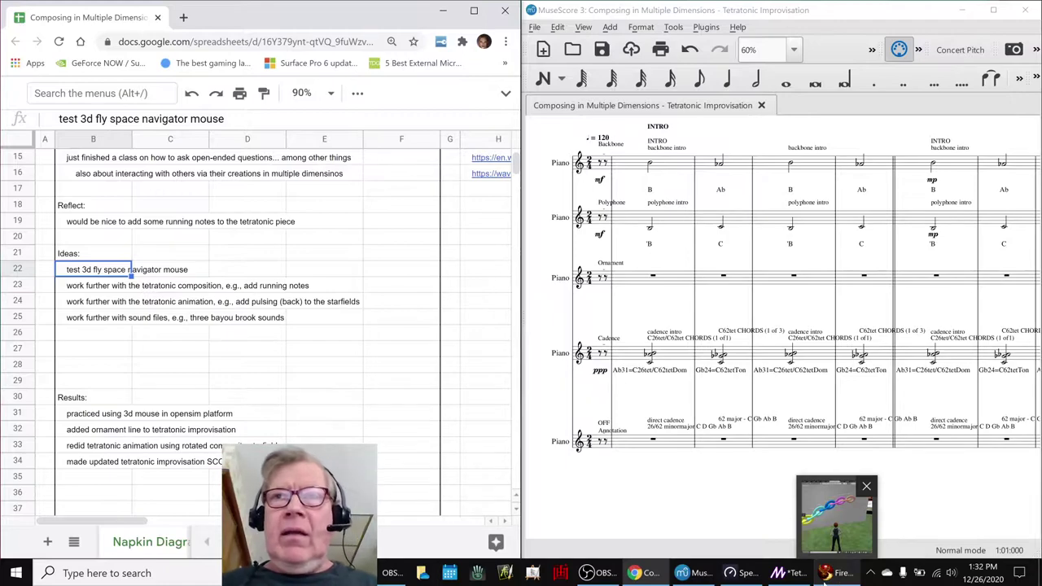
{"action": "left_click", "coordinate": [826, 574]}
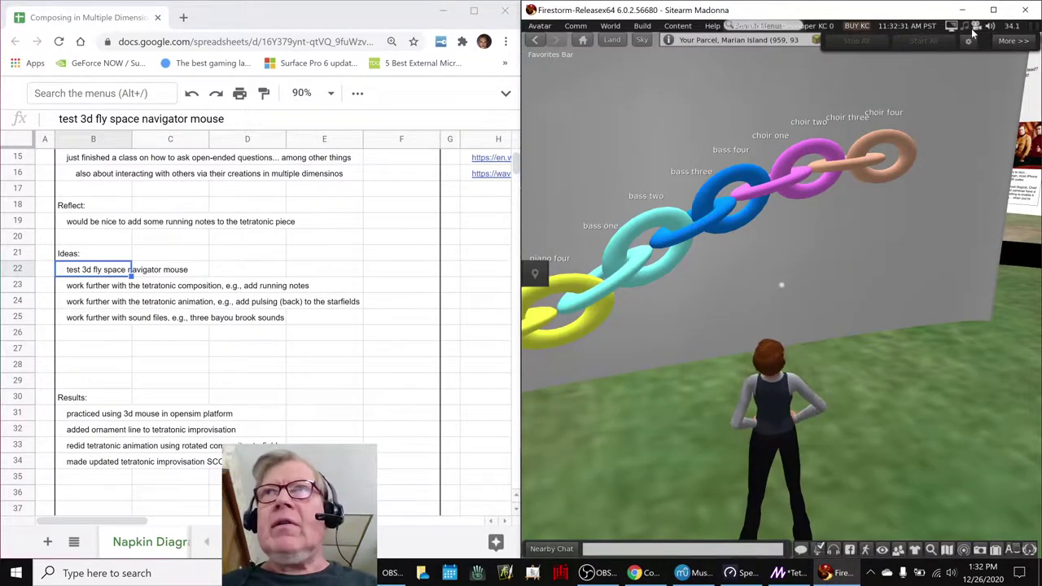
- Maximize Firestorm and walk the avatar, turning left past the chain wall toward the QR boards
{"action": "left_click", "coordinate": [992, 11]}
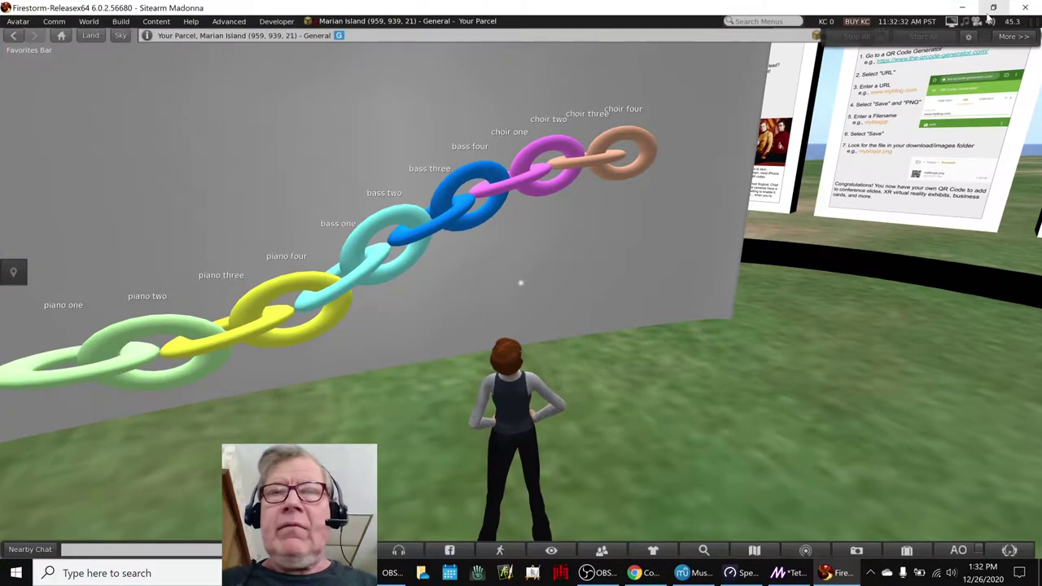
{"action": "key", "text": "Left"}
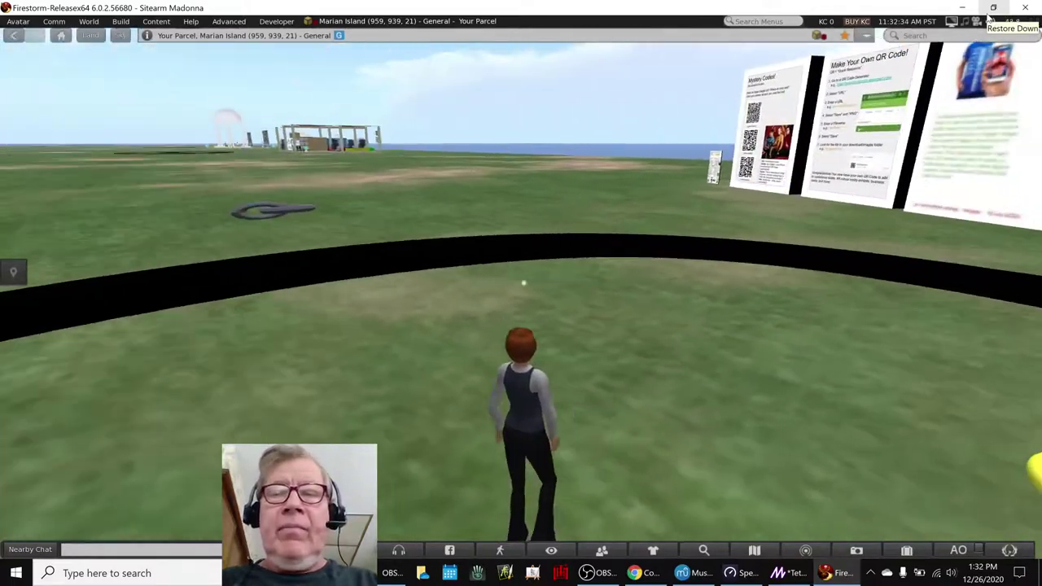
{"action": "key", "text": "Left"}
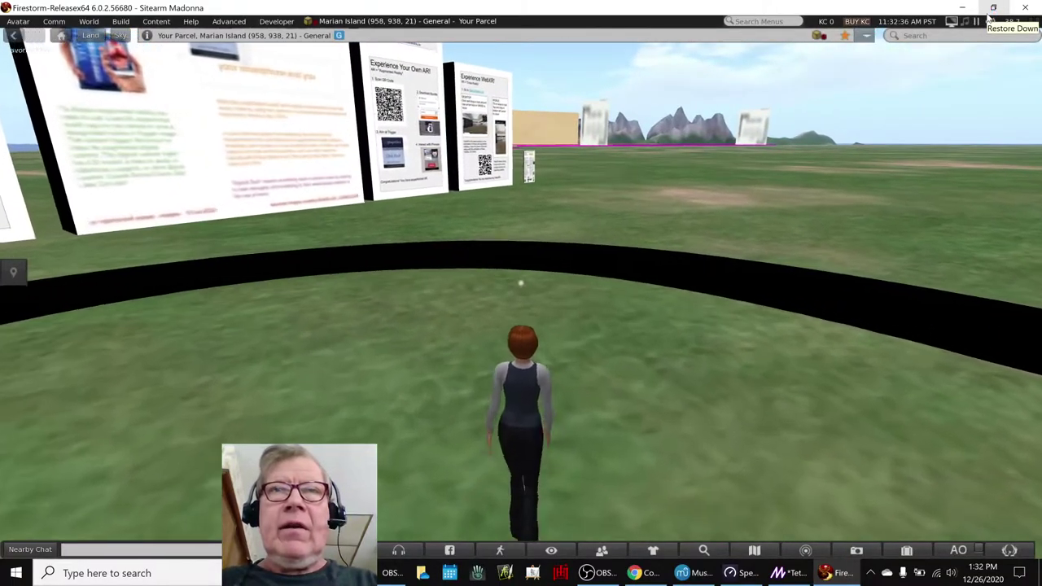
{"action": "key", "text": "Right"}
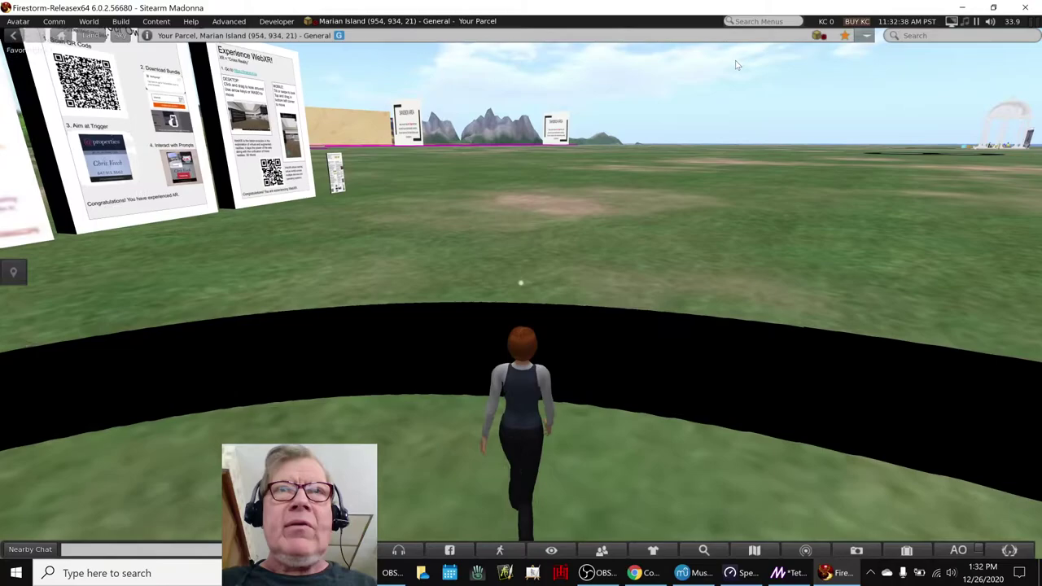
{"action": "key", "text": "Left"}
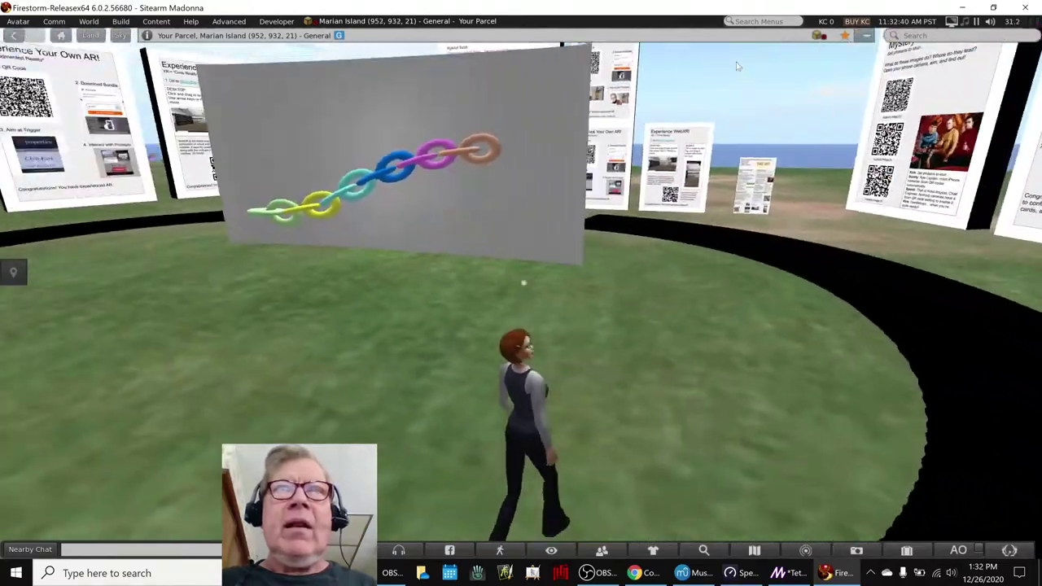
{"action": "key", "text": "Left"}
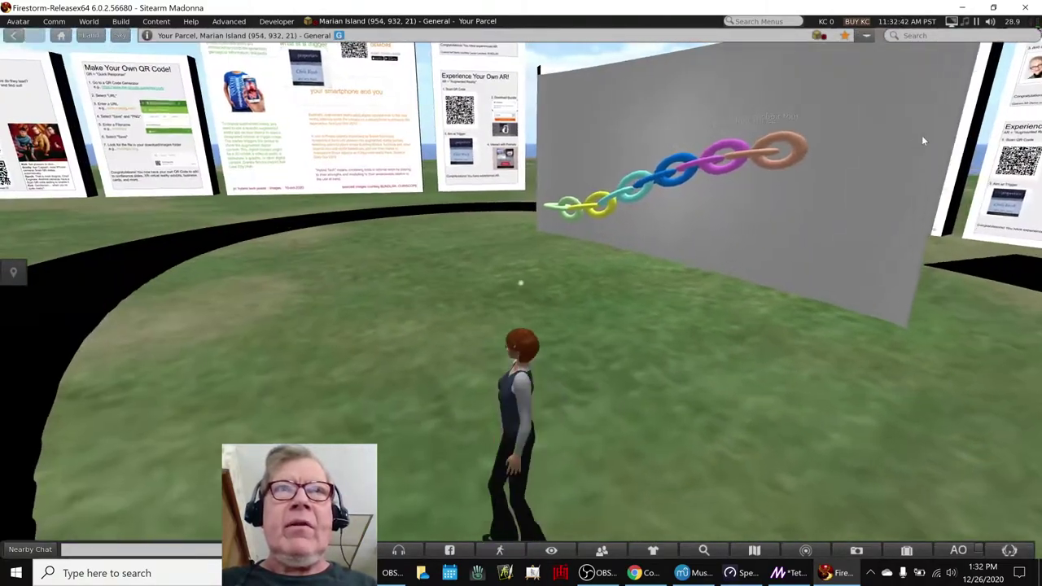
{"action": "key", "text": "Left"}
{"action": "key", "text": "Up"}
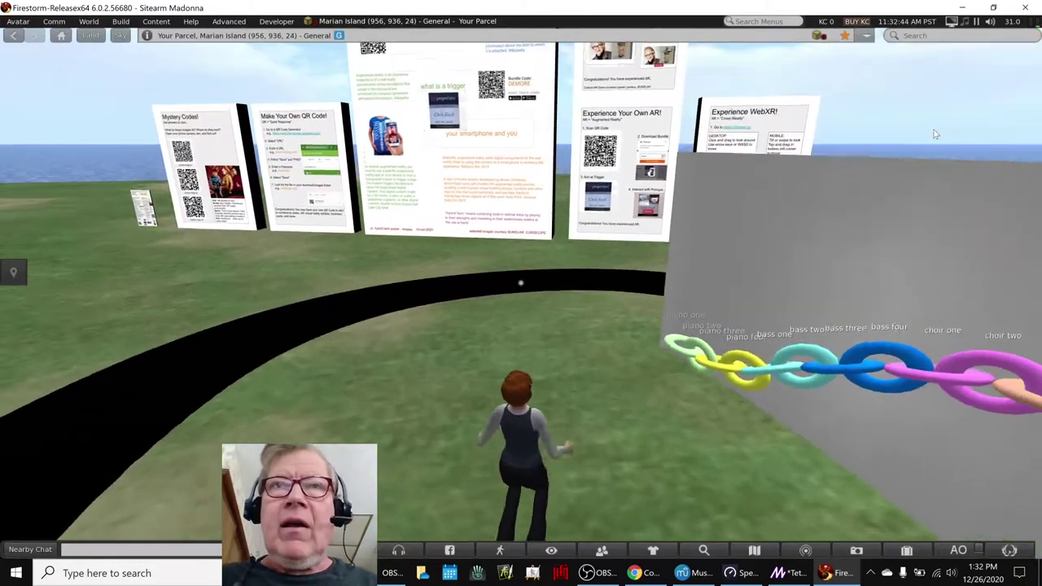
{"action": "key", "text": "Left"}
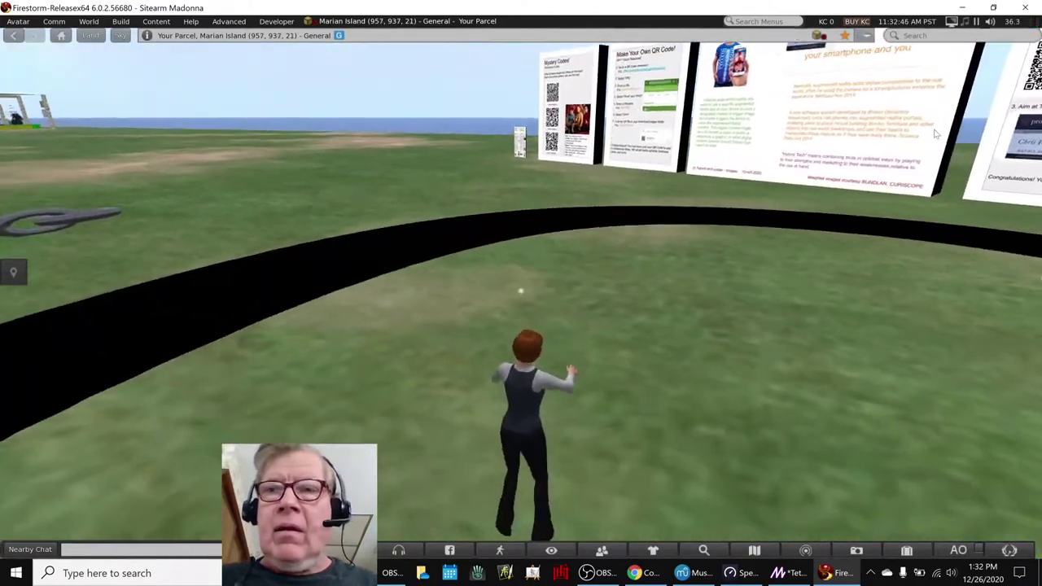
- Fly the avatar toward the grey wall, circle back over the QR boards, and land
{"action": "key", "text": "Page_Up"}
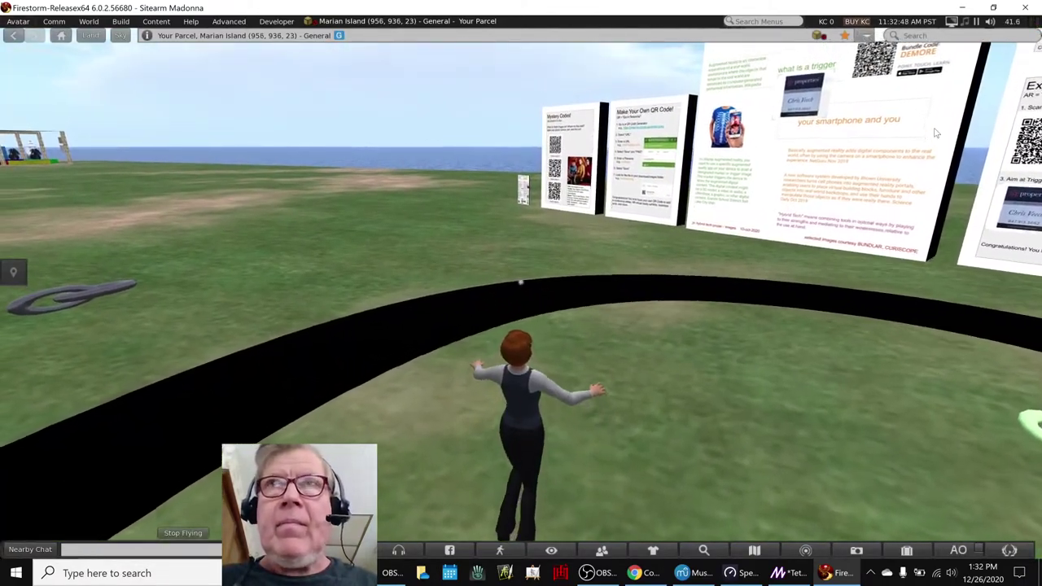
{"action": "key", "text": "Right"}
{"action": "key", "text": "Up"}
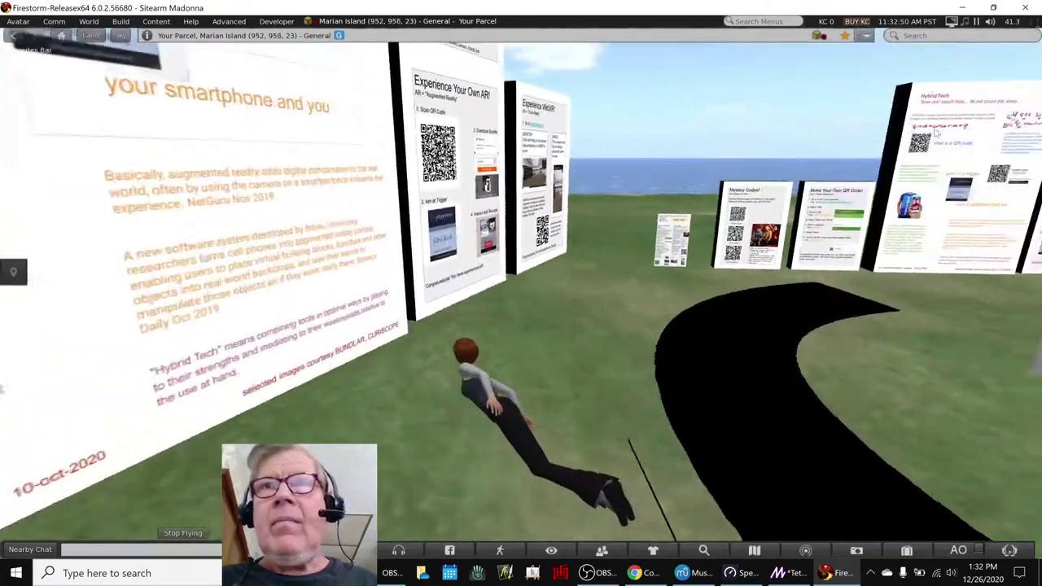
{"action": "key", "text": "Right"}
{"action": "key", "text": "Up"}
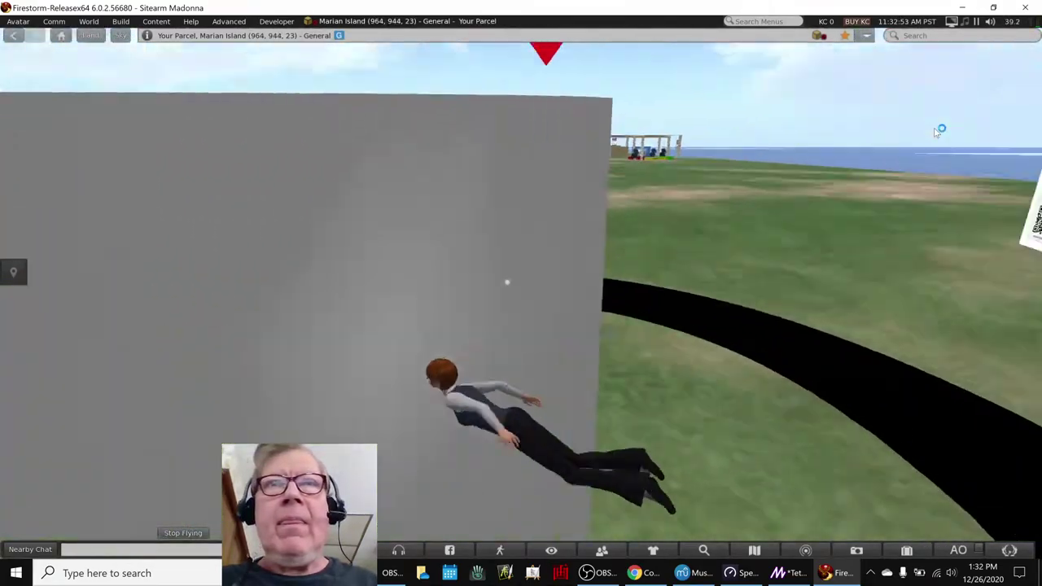
{"action": "key", "text": "Left"}
{"action": "key", "text": "Up"}
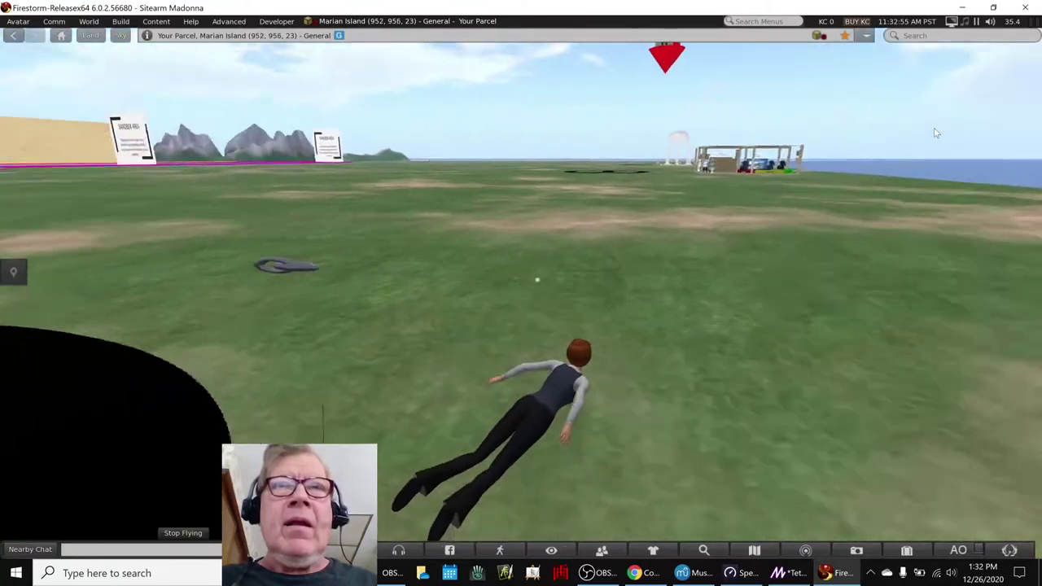
{"action": "key", "text": "Left"}
{"action": "key", "text": "Up"}
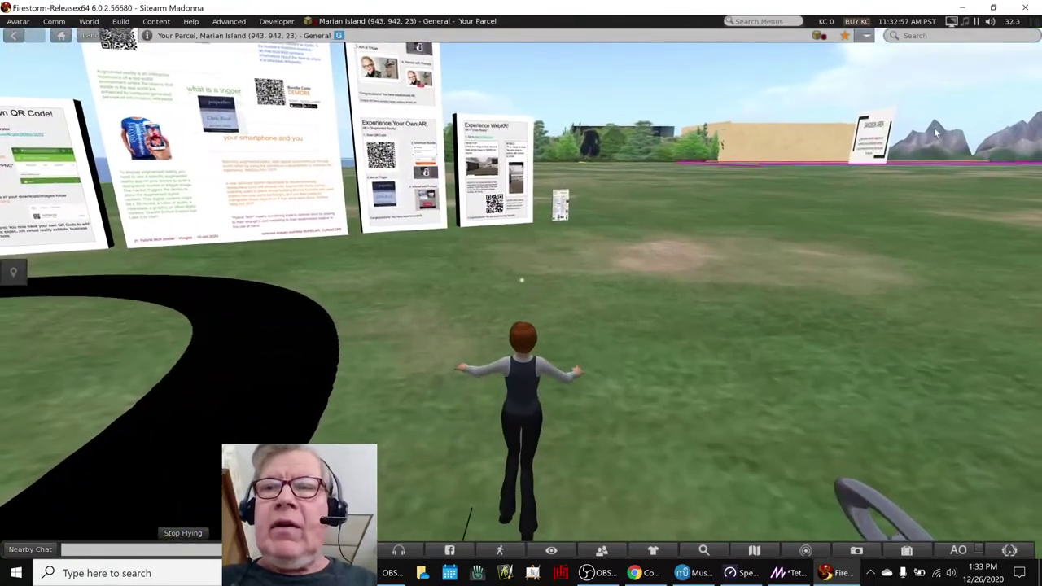
{"action": "key", "text": "Page_Down"}
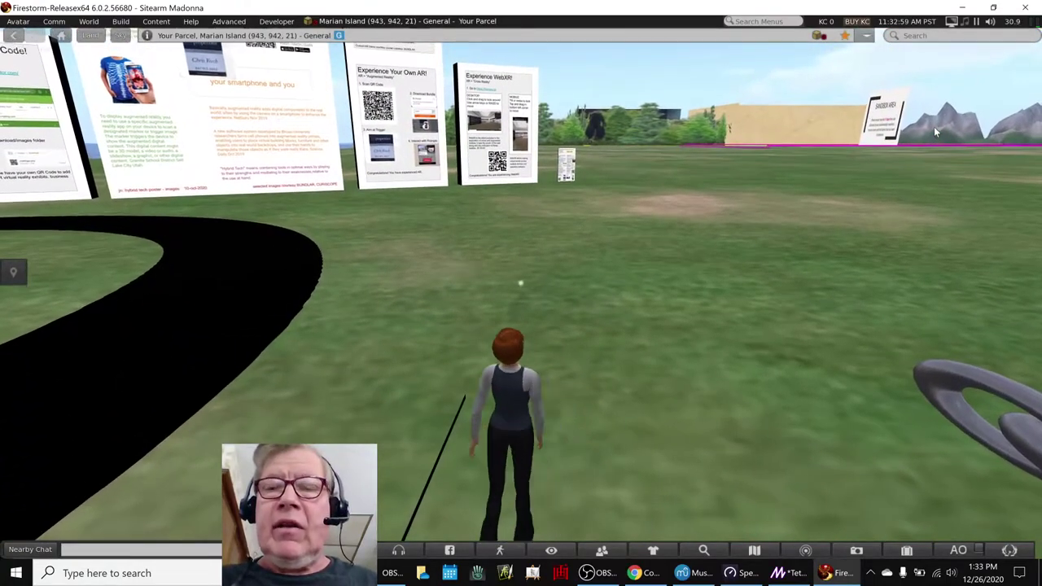
- Walk toward the ring object until the avatar faces the central display and ring
{"action": "key", "text": "Right"}
{"action": "key", "text": "Up"}
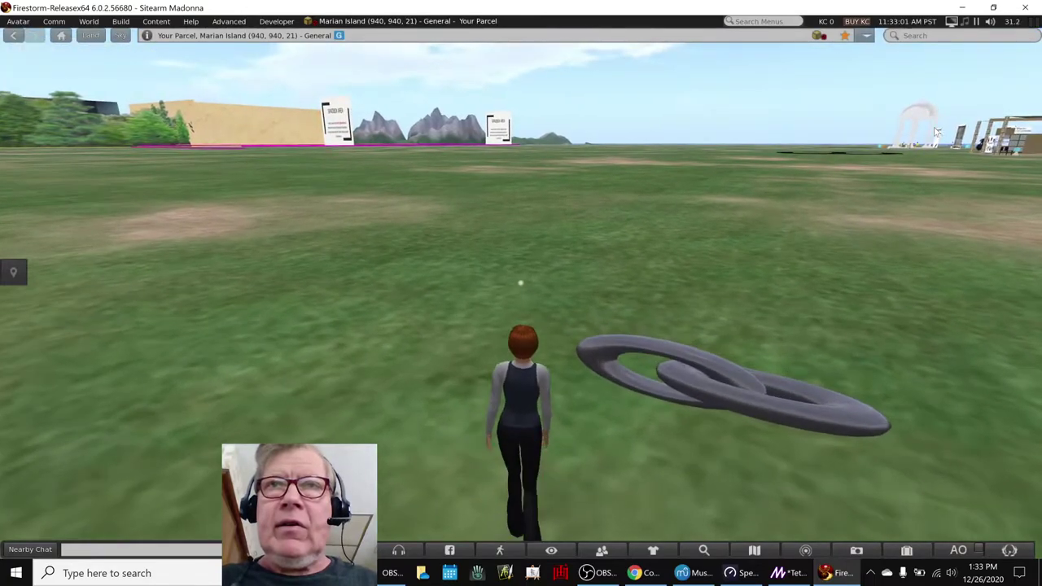
{"action": "key", "text": "Right"}
{"action": "key", "text": "Up"}
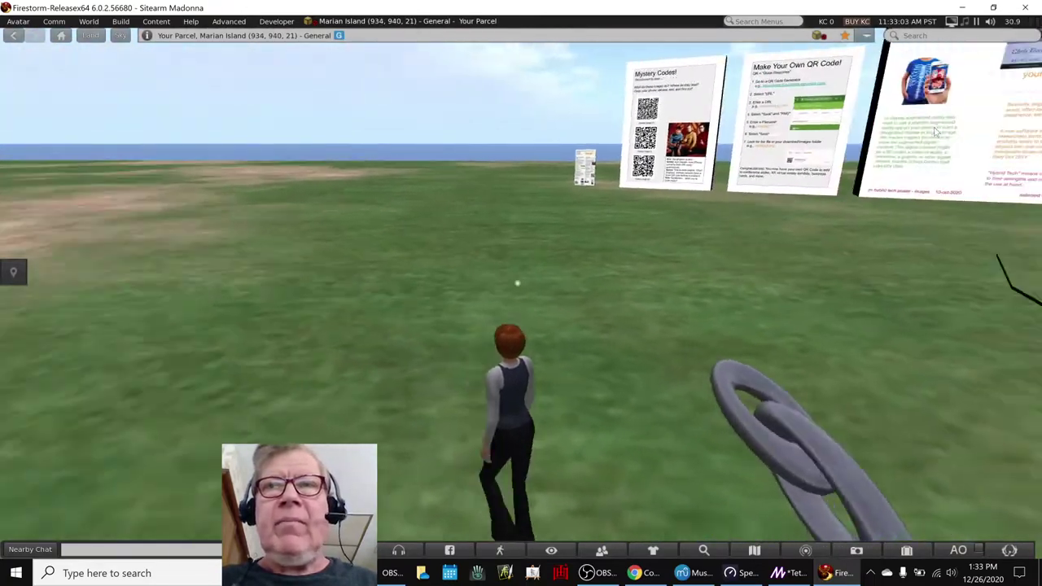
{"action": "key", "text": "Right"}
{"action": "key", "text": "Up"}
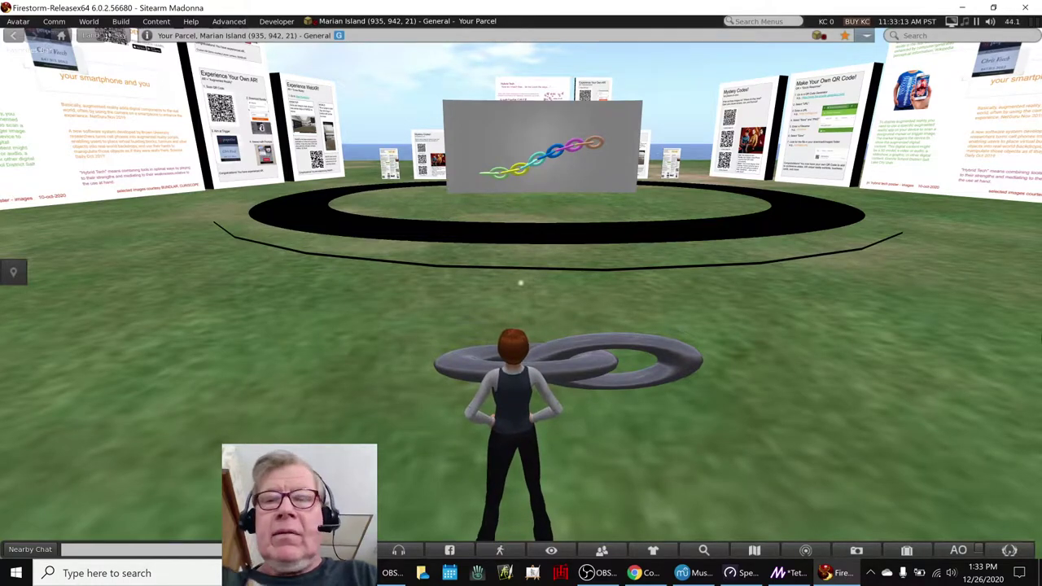
- Steer the avatar across the circle and fly toward the neighbouring parcel
{"action": "key", "text": "Up"}
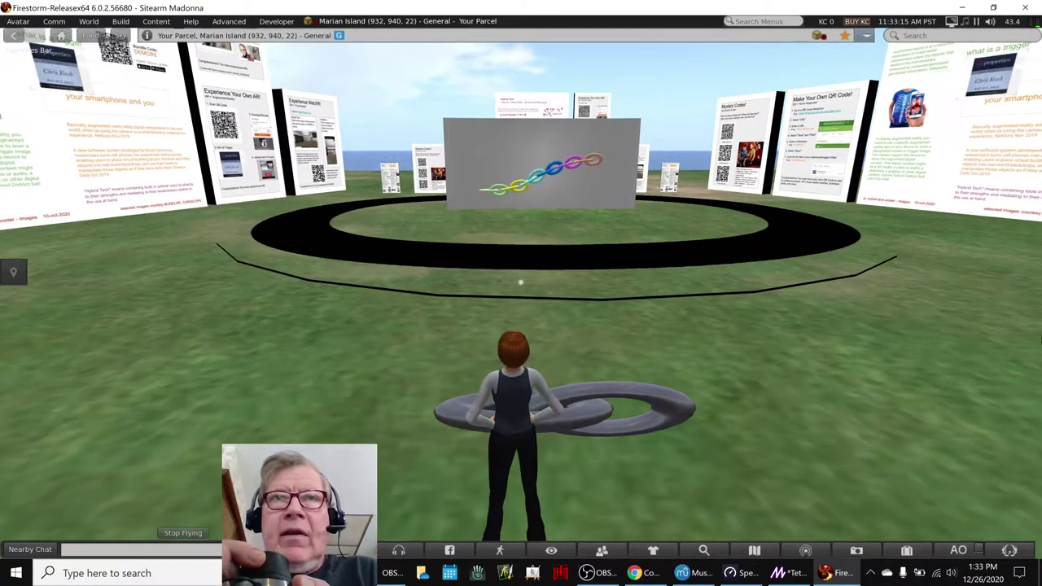
{"action": "key", "text": "Right"}
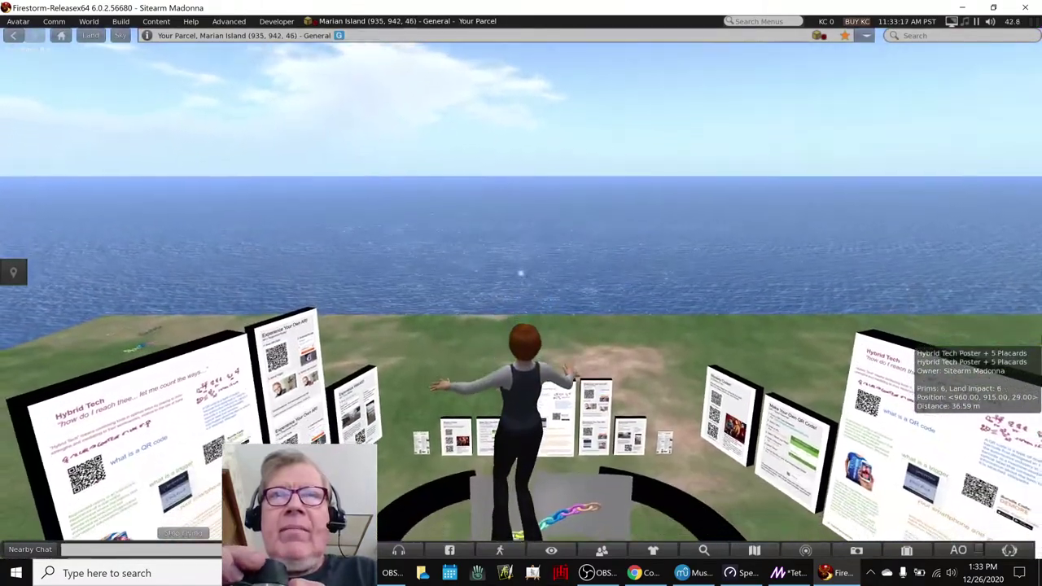
{"action": "key", "text": "Right"}
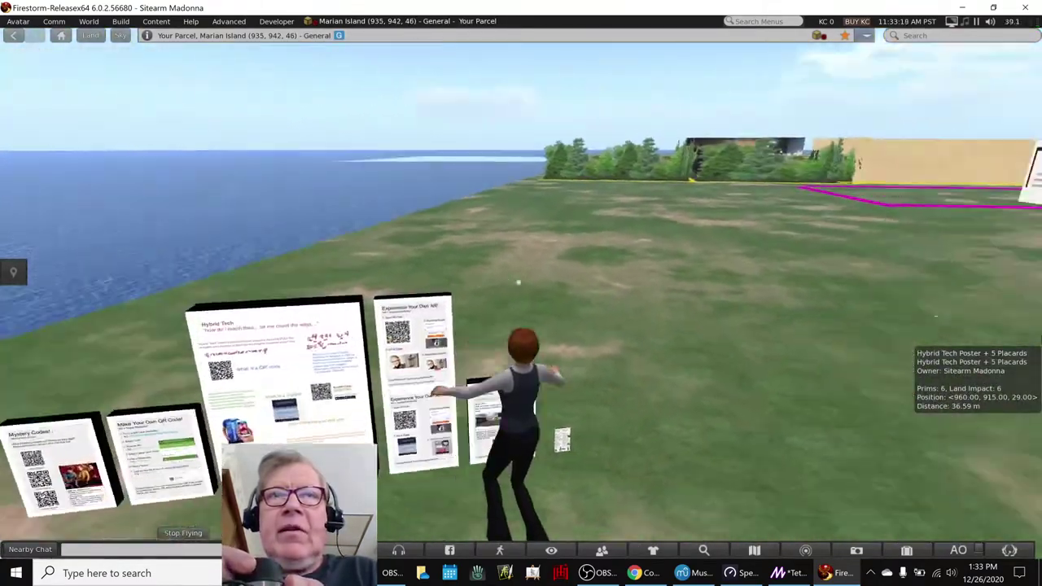
{"action": "key", "text": "Left"}
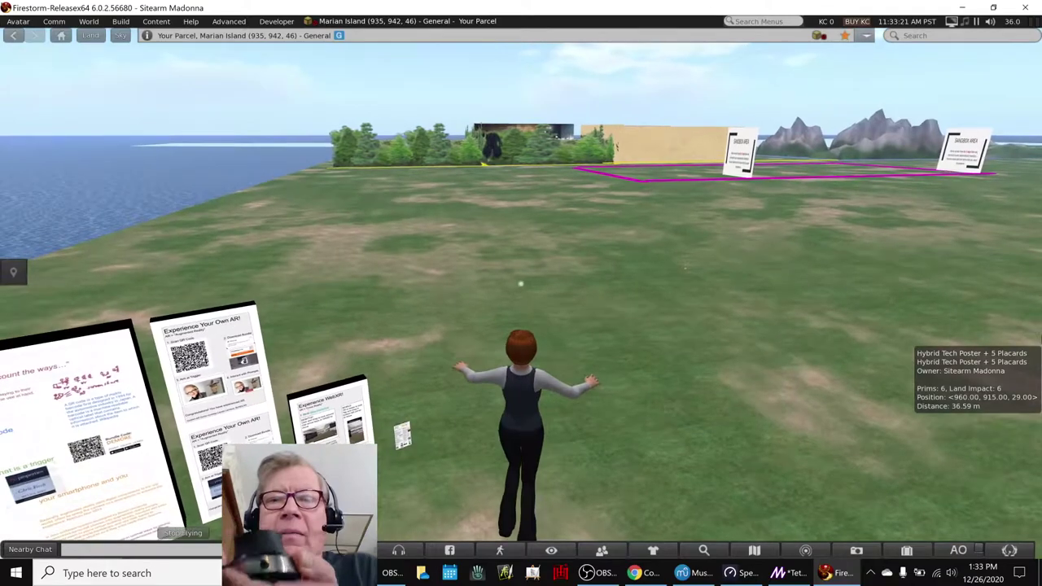
{"action": "key", "text": "Up"}
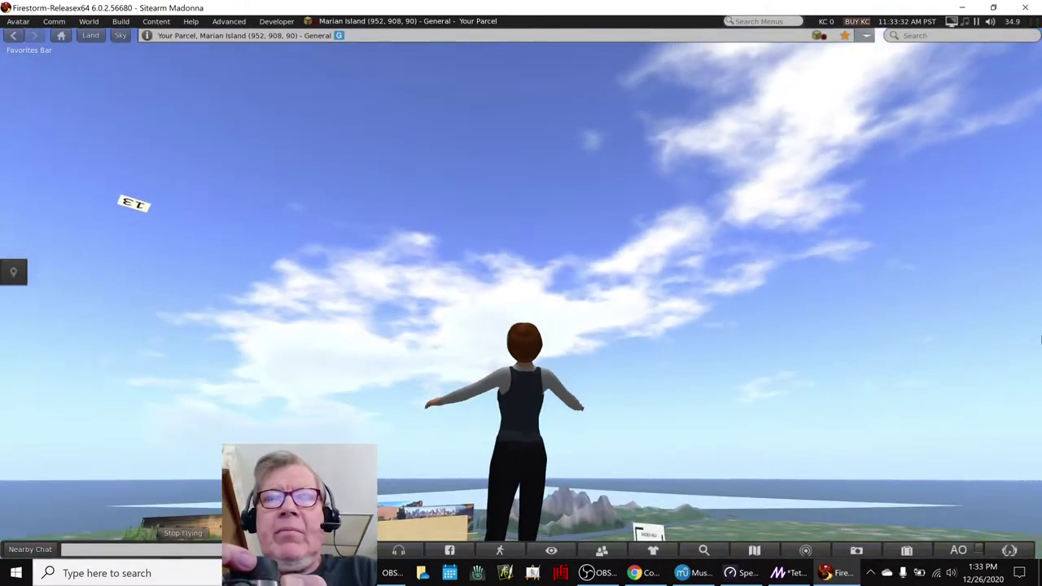
- Descend until the avatar lands on open grass at Marian Island (941, 890, 21)
{"action": "key", "text": "Page_Down"}
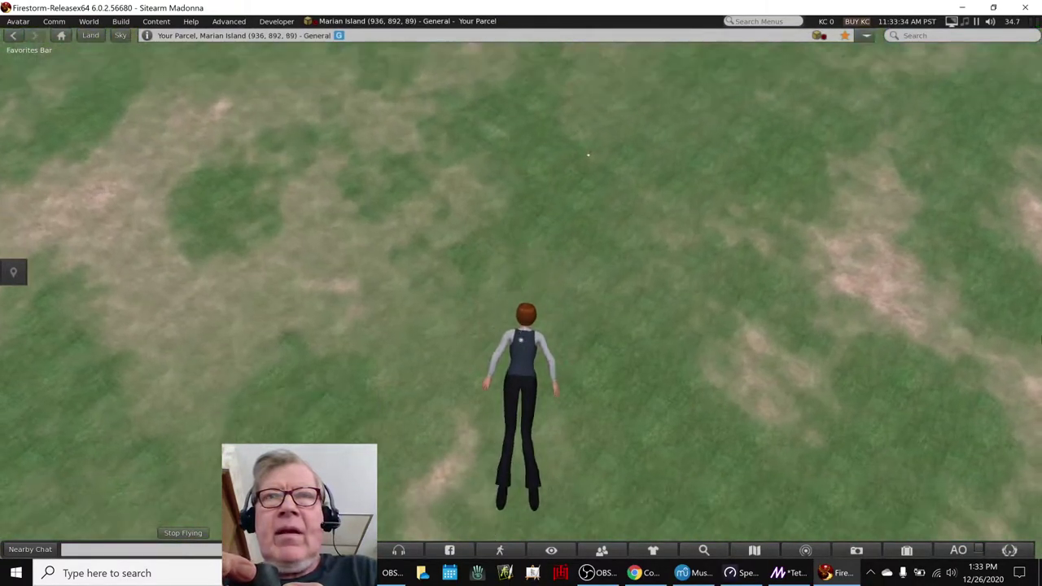
{"action": "key", "text": "Page_Down"}
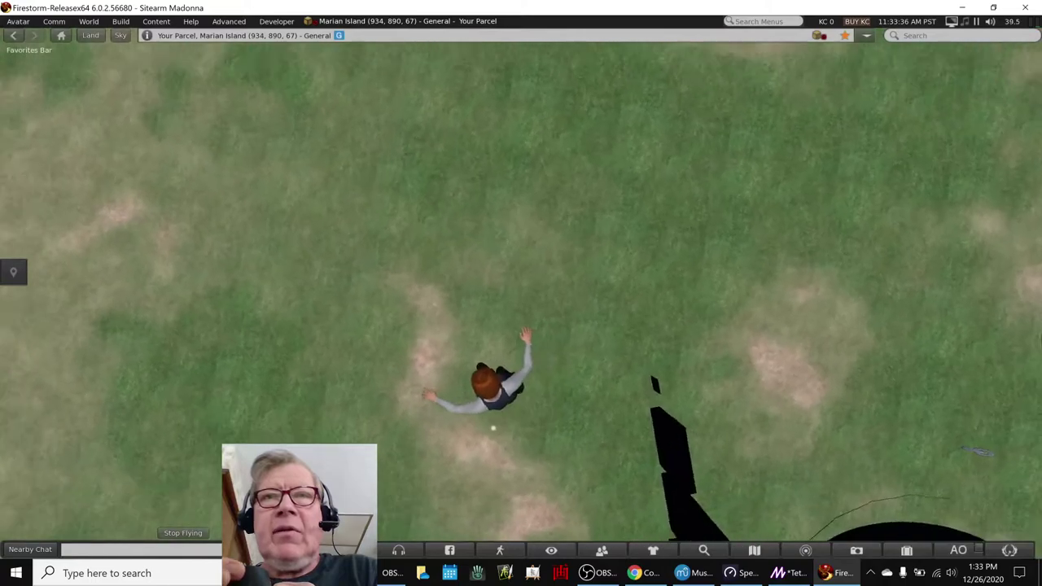
{"action": "key", "text": "Page_Down"}
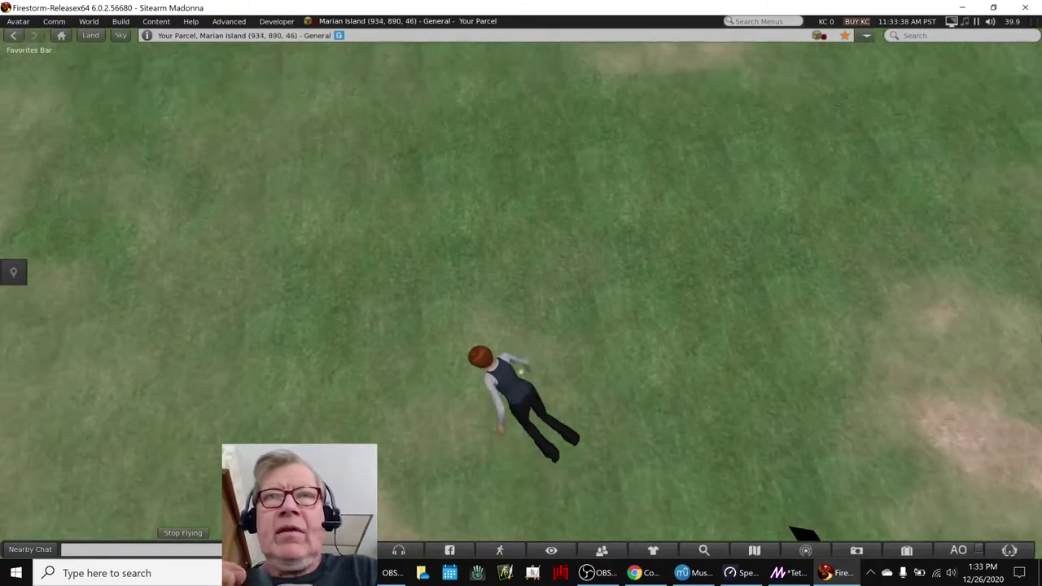
{"action": "key", "text": "Page_Down"}
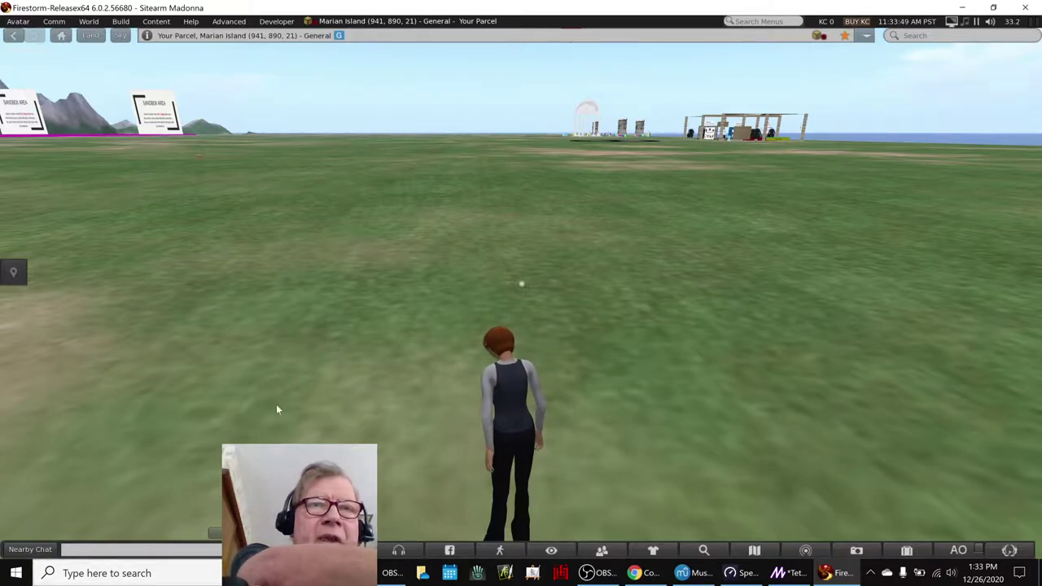
- Raise and orbit the view onto the display area, hiding the interface with Ctrl+Alt+F1
{"action": "key", "text": "Page_Up"}
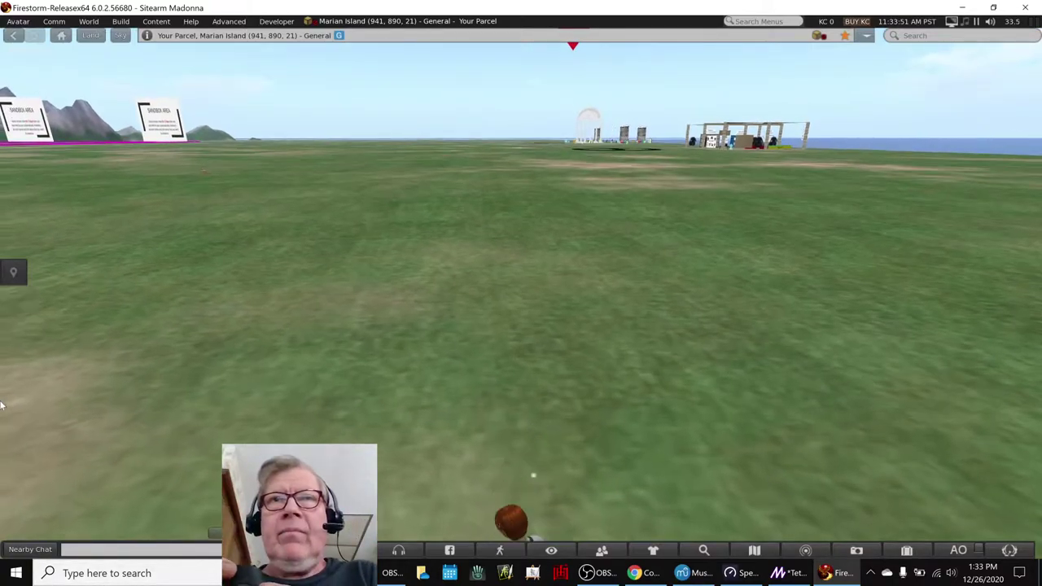
{"action": "key", "text": "Page_Up"}
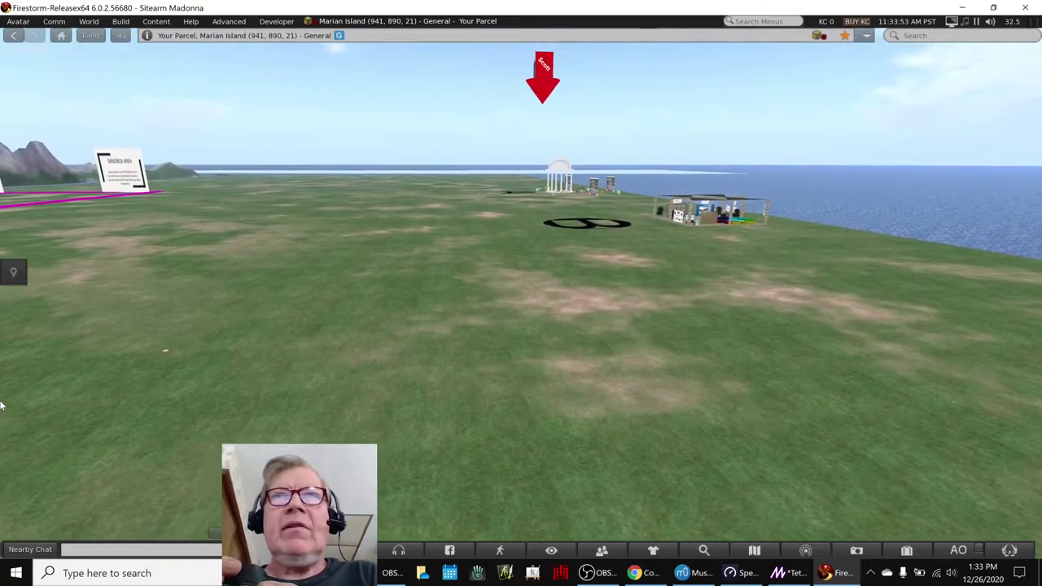
{"action": "key", "text": "Right"}
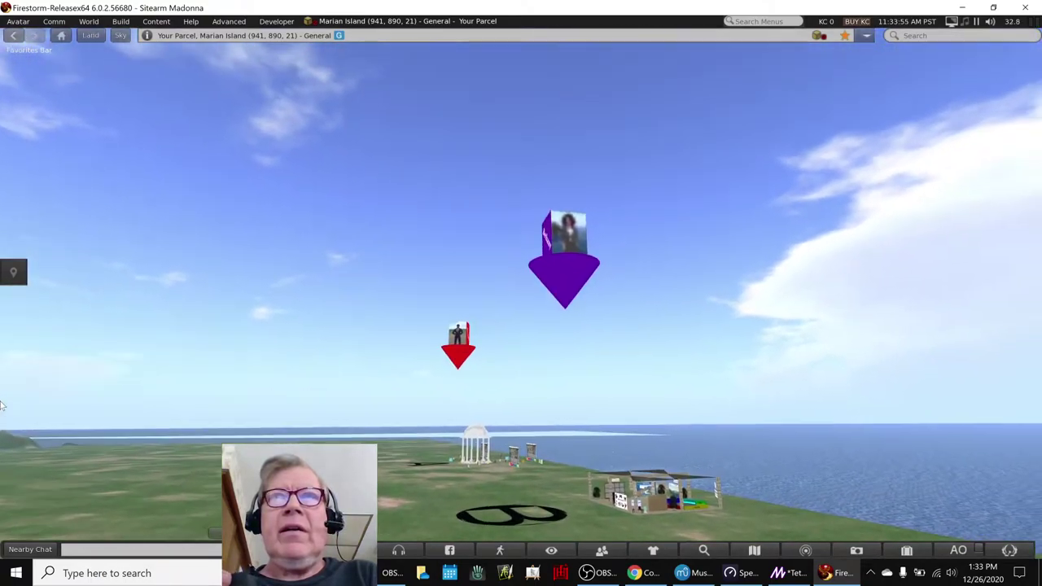
{"action": "key", "text": "Right"}
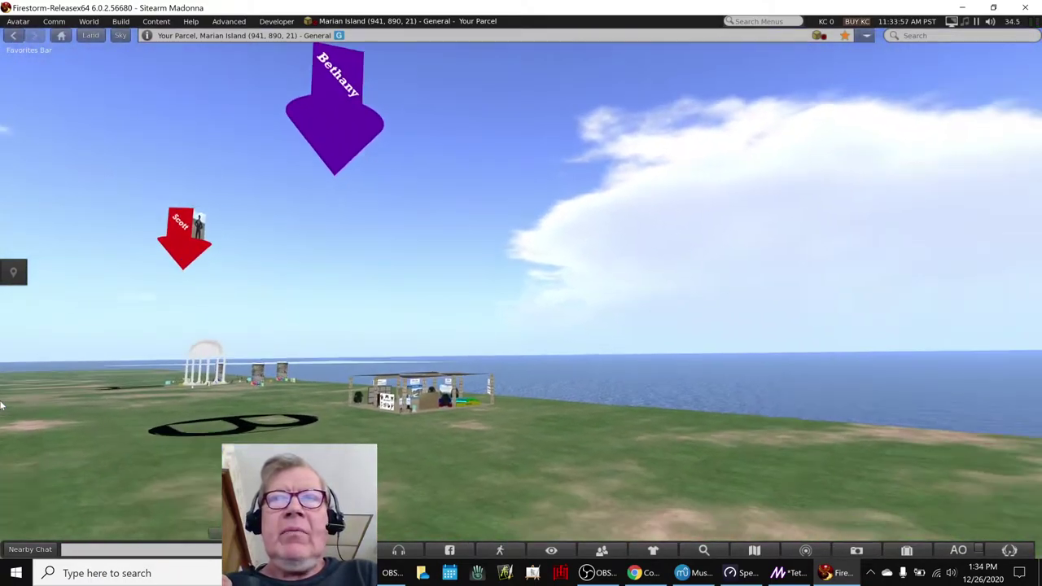
{"action": "key", "text": "Right"}
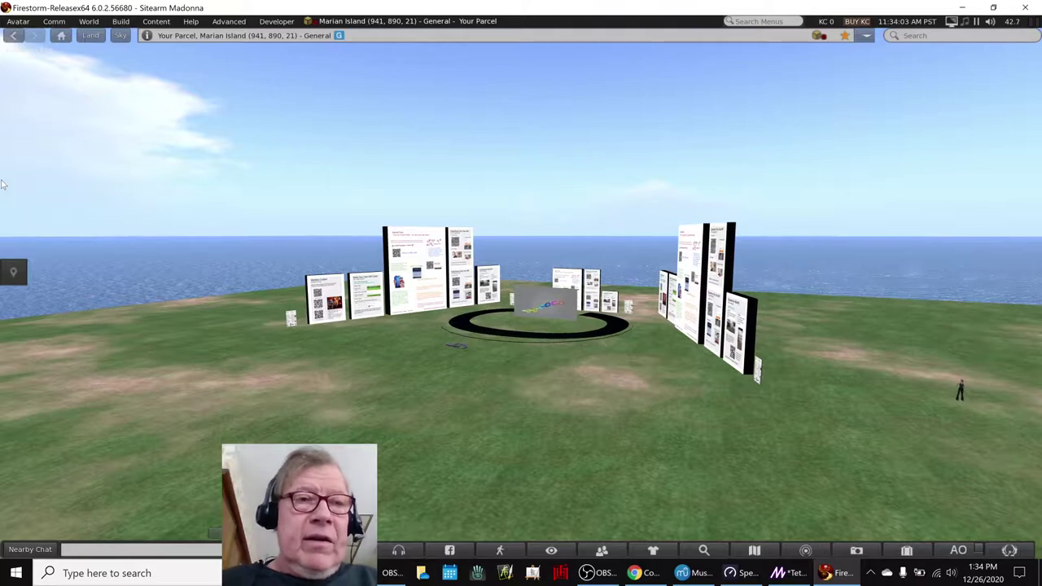
{"action": "key", "text": "ctrl+alt+F1"}
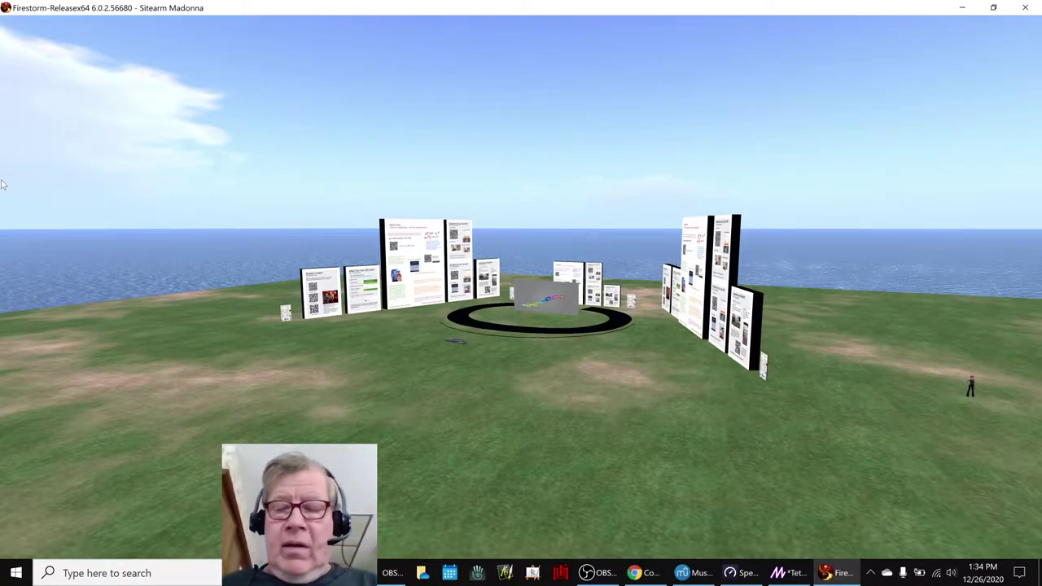
- Sweep the view across the grassland and sea, then back past the black boxes
{"action": "key", "text": "Up"}
{"action": "key", "text": "Right"}
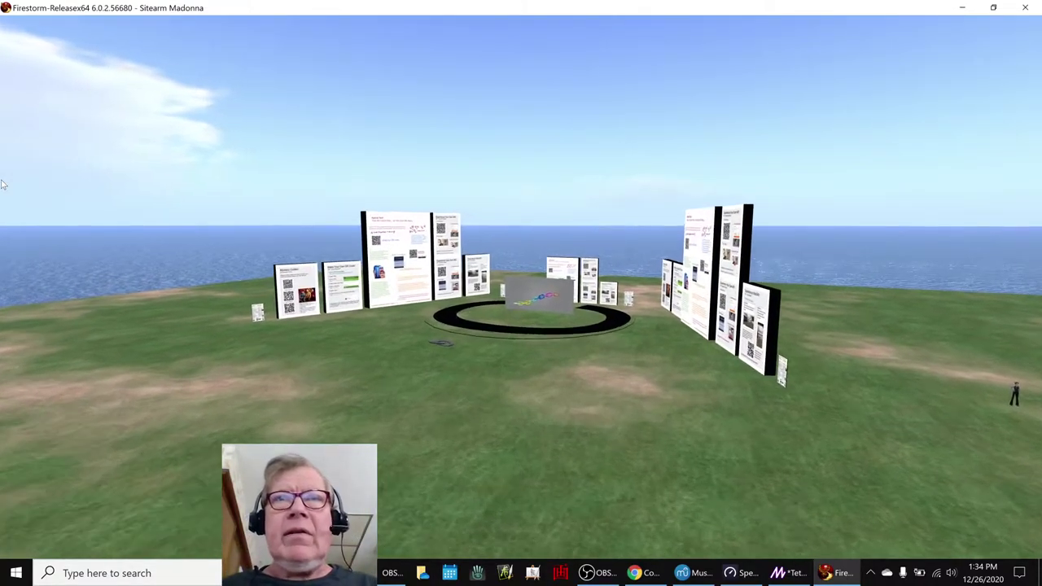
{"action": "key", "text": "Right"}
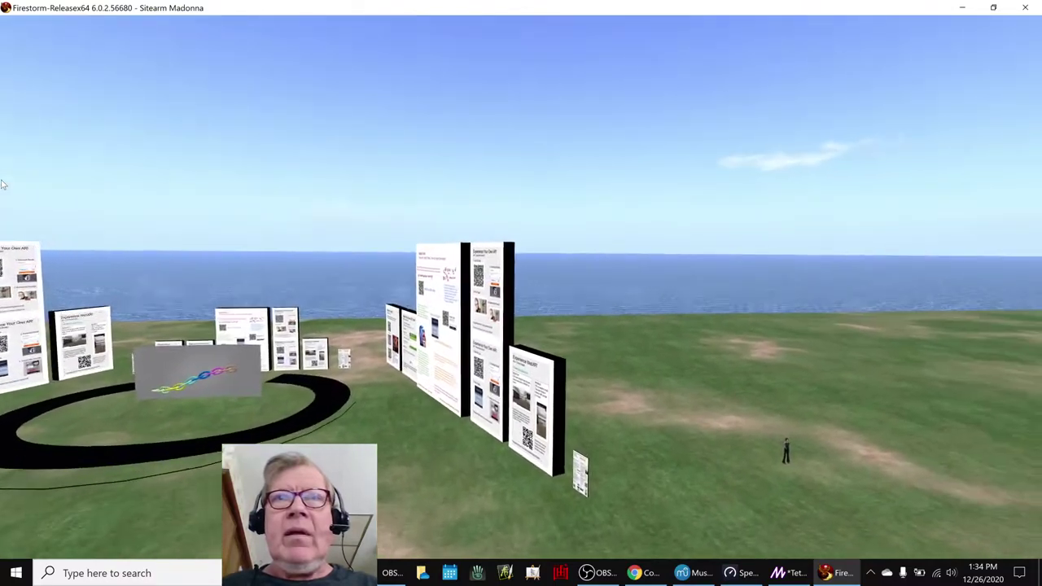
{"action": "key", "text": "Right"}
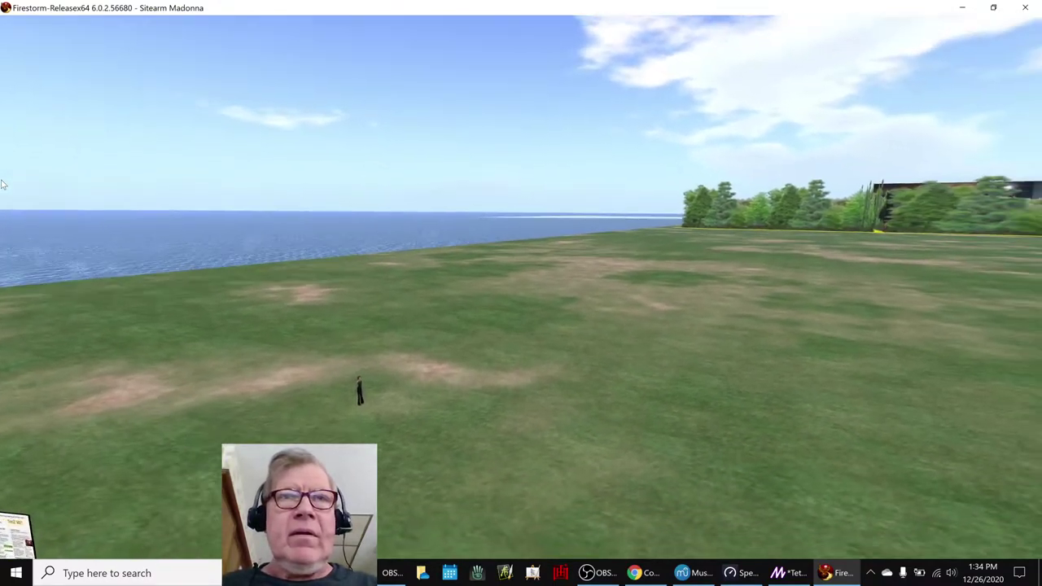
{"action": "key", "text": "Left"}
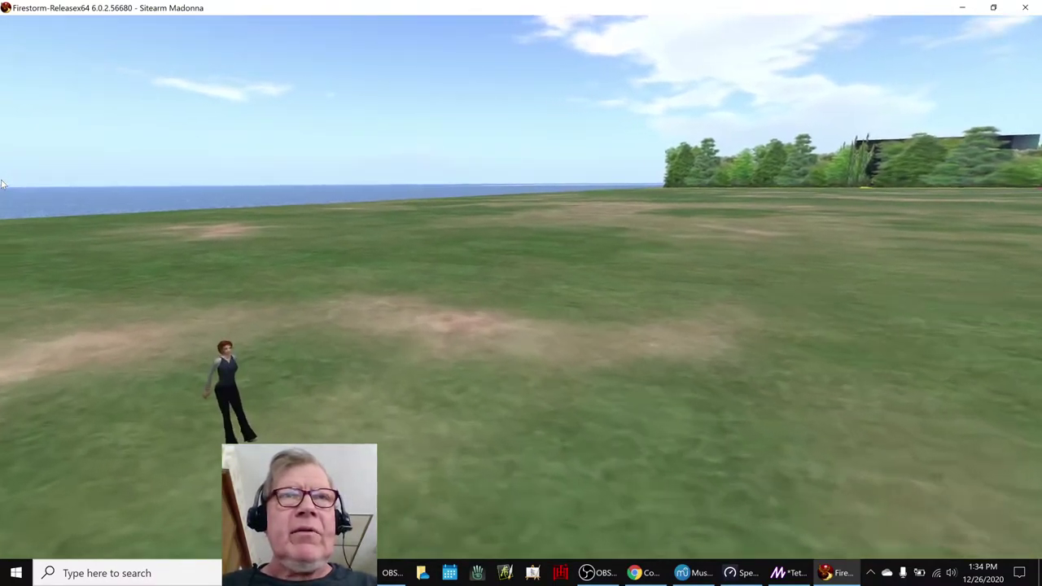
{"action": "key", "text": "Left"}
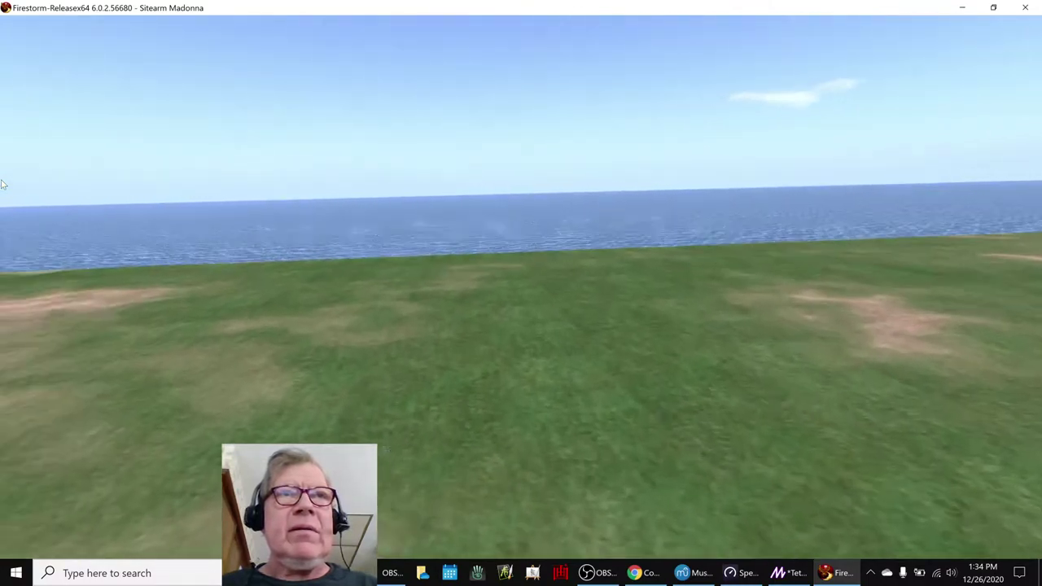
{"action": "key", "text": "Left"}
{"action": "key", "text": "Up"}
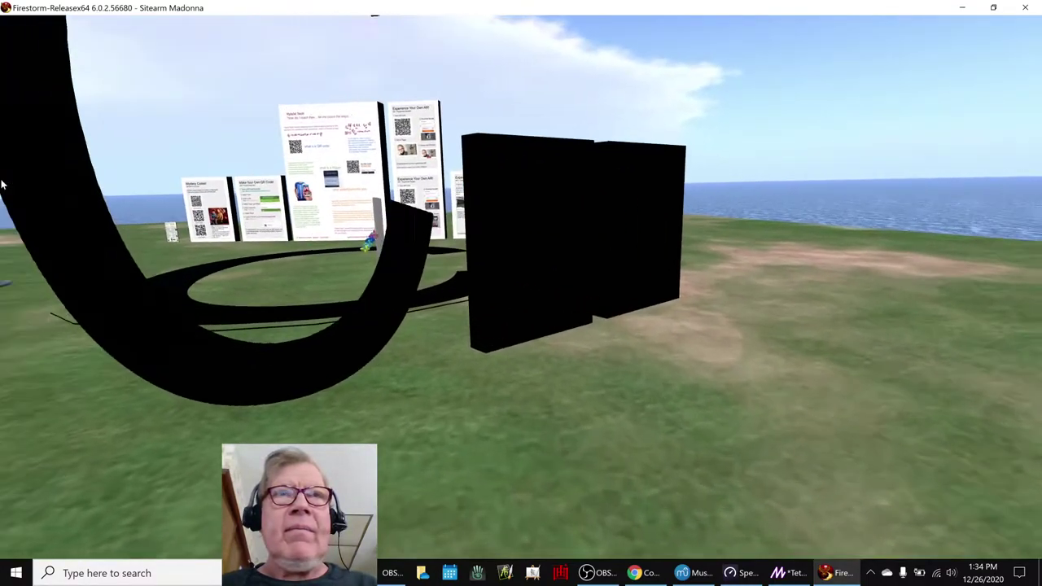
{"action": "key", "text": "Left"}
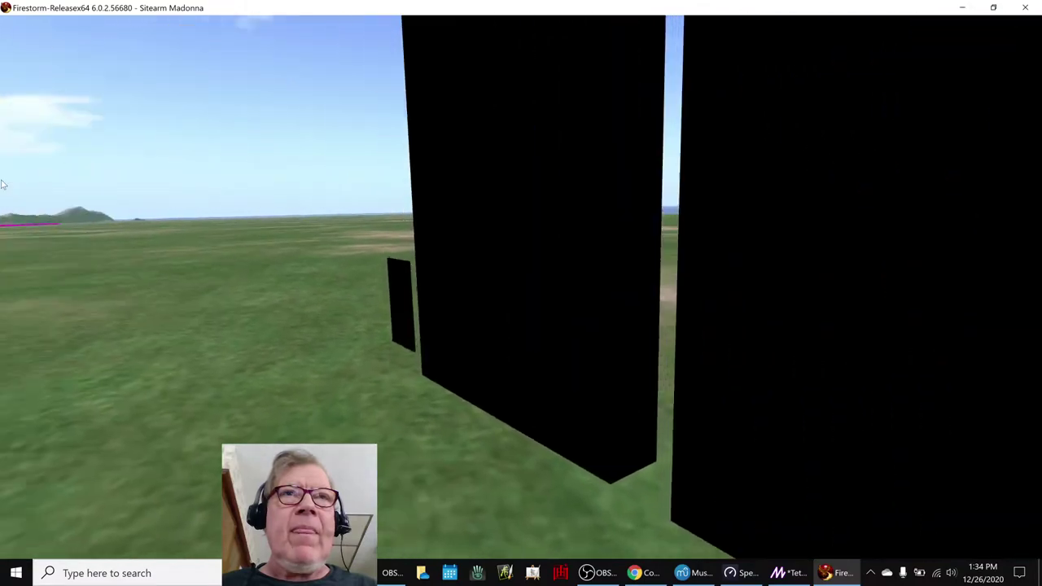
- Survey the black ring, chain-link panel and poster wall, then restore menus and toolbars
{"action": "key", "text": "Right"}
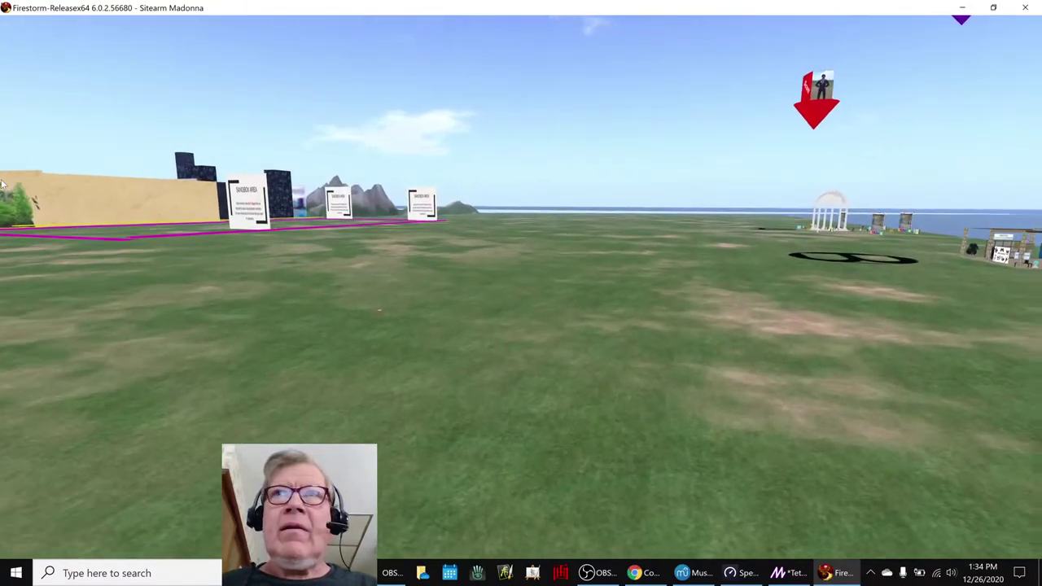
{"action": "key", "text": "Right"}
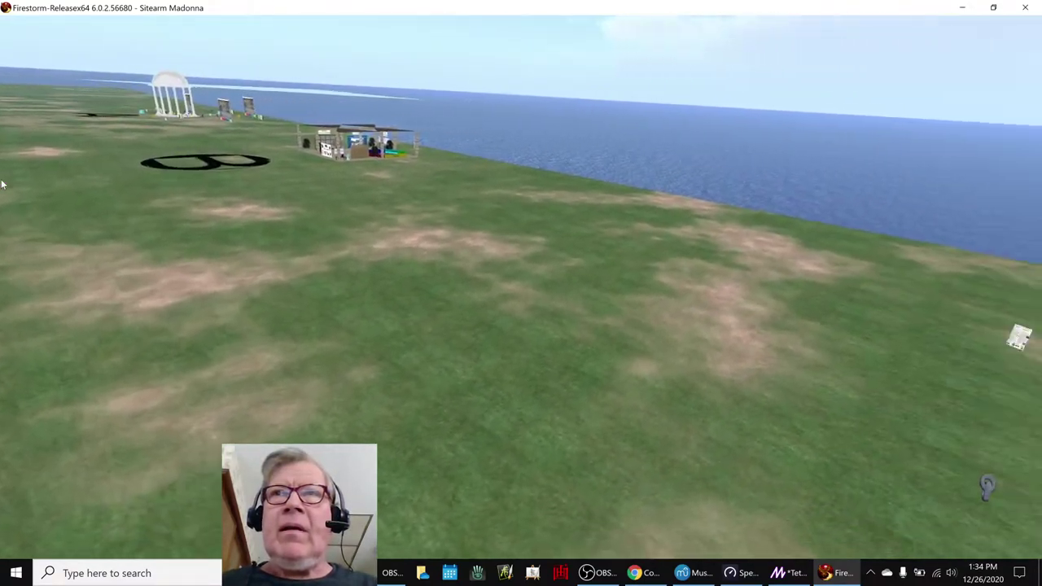
{"action": "key", "text": "Right"}
{"action": "key", "text": "Up"}
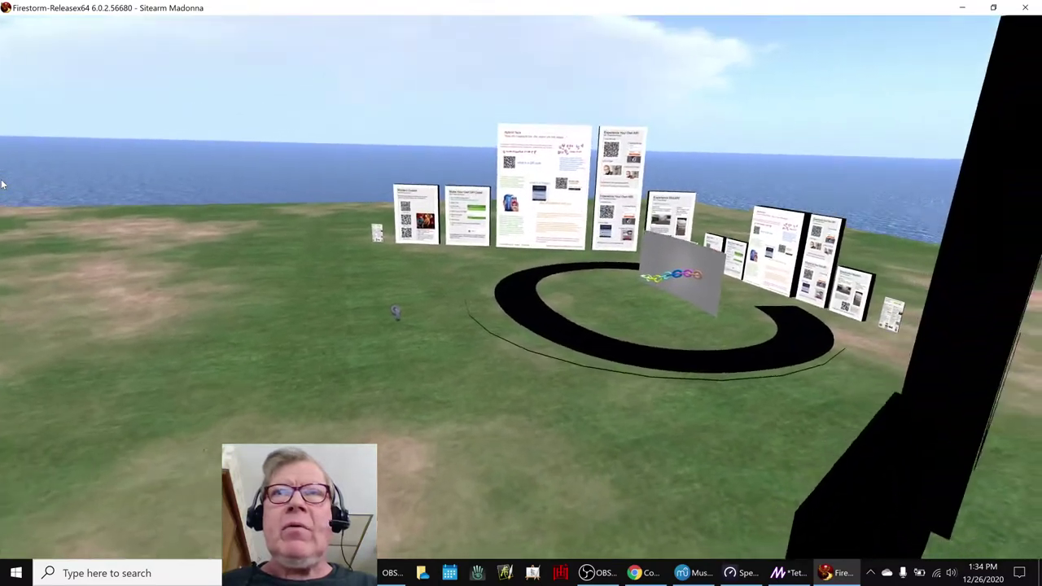
{"action": "key", "text": "Up"}
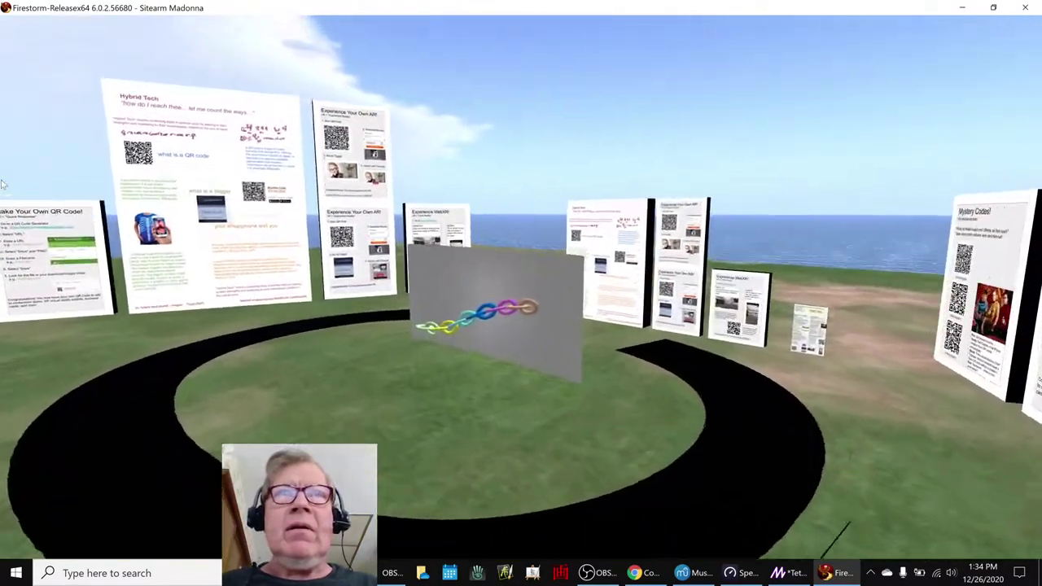
{"action": "key", "text": "Down"}
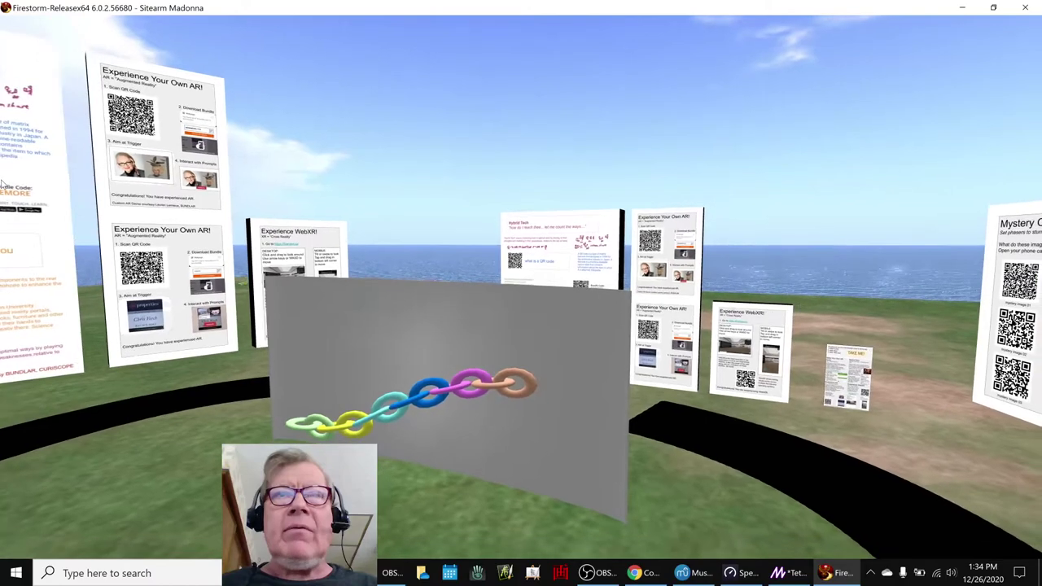
{"action": "key", "text": "Left"}
{"action": "key", "text": "Right"}
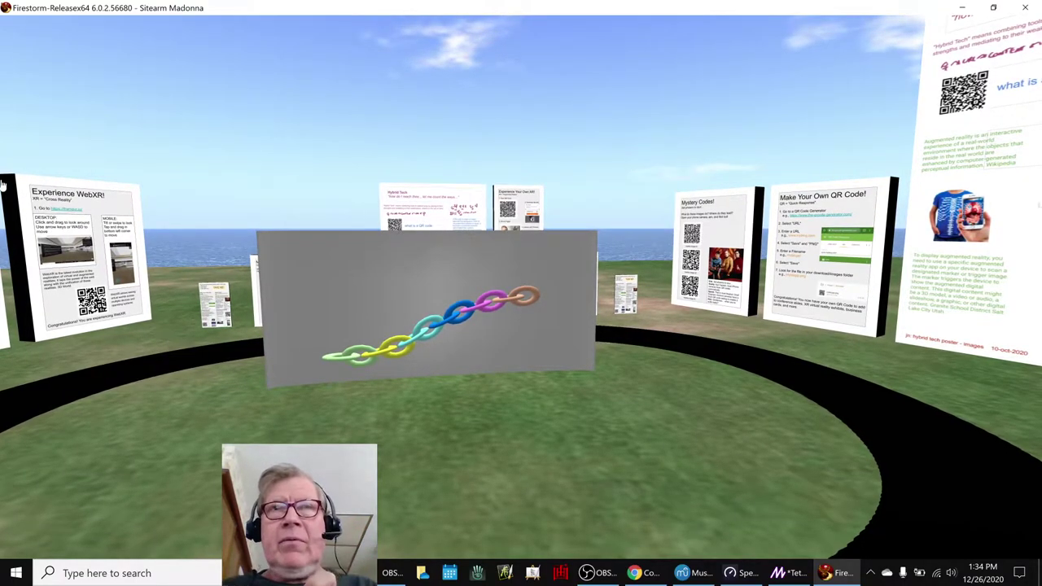
{"action": "key", "text": "Down"}
{"action": "key", "text": "Up"}
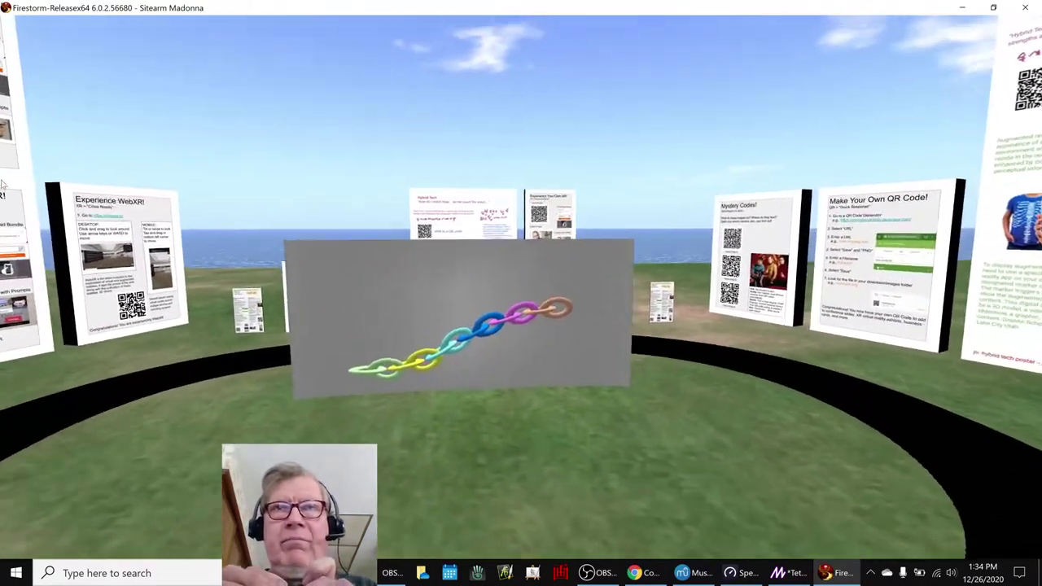
{"action": "key", "text": "Left"}
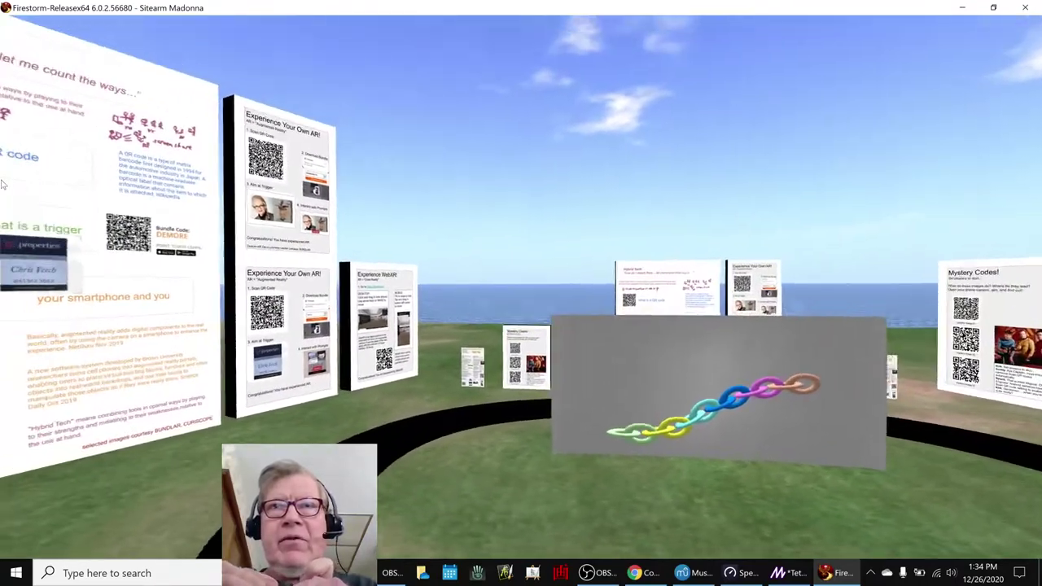
{"action": "key", "text": "Down"}
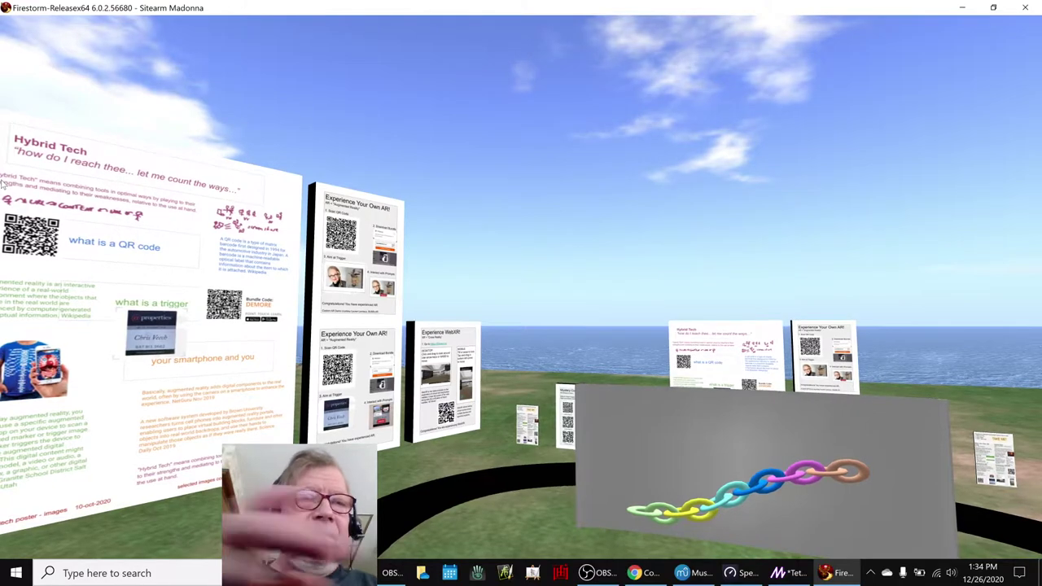
{"action": "key", "text": "ctrl+alt+F1"}
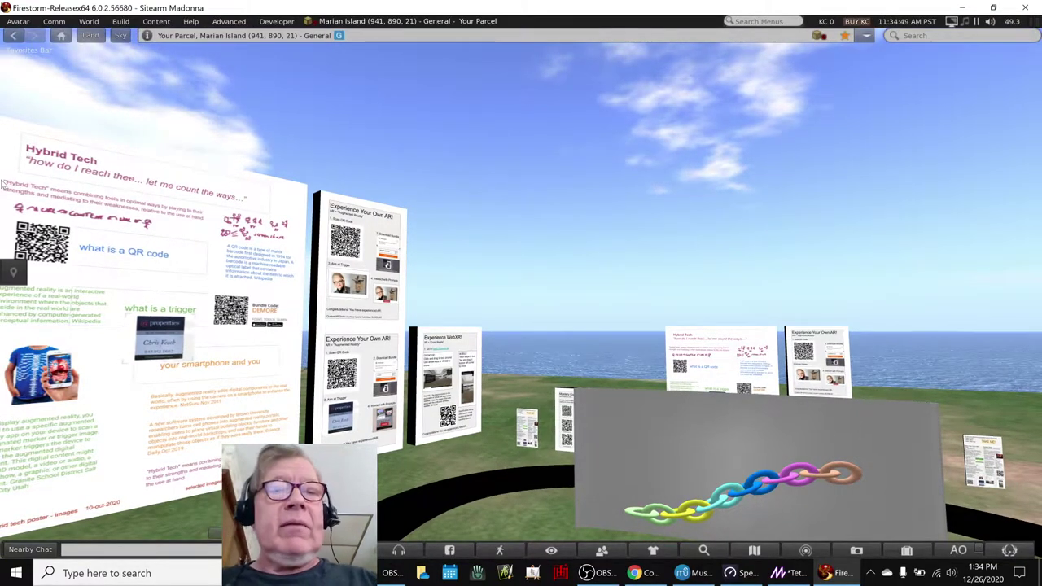
- Glance at the napkin diagram spreadsheet, then return to the virtual world viewer
{"action": "key", "text": "alt+Tab"}
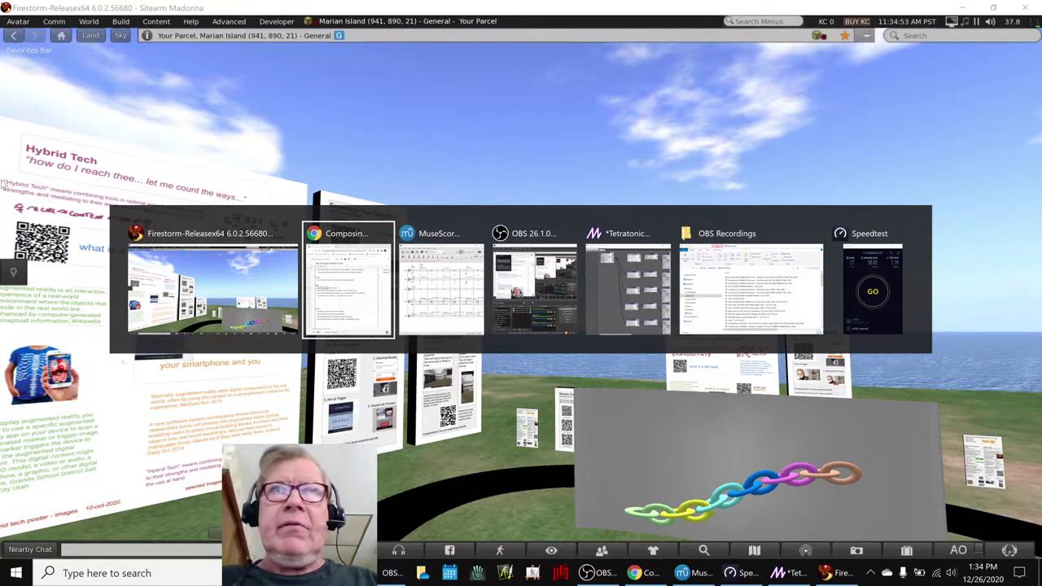
{"action": "key", "text": "alt+Tab"}
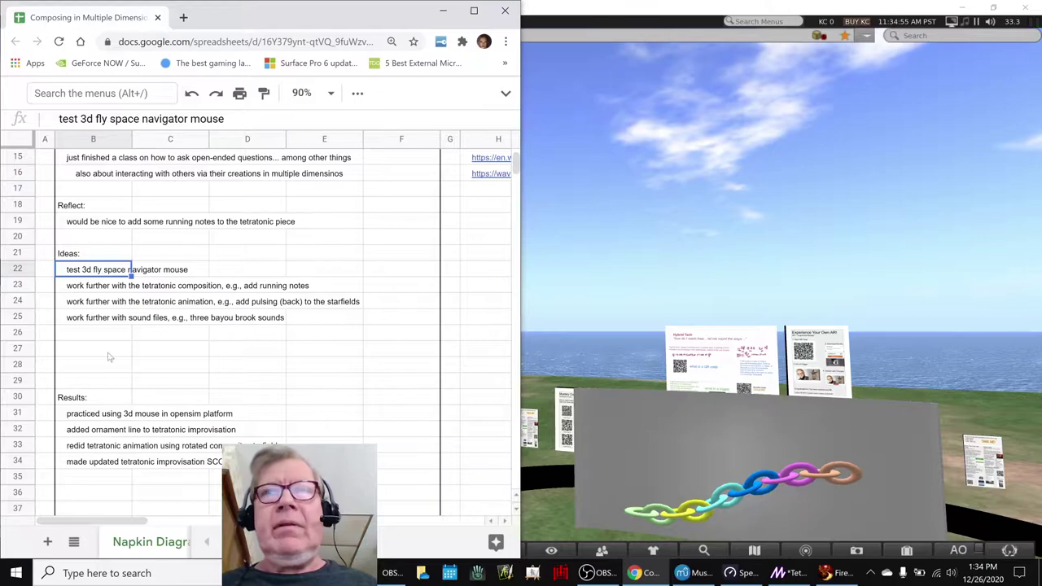
{"action": "left_click", "coordinate": [771, 478]}
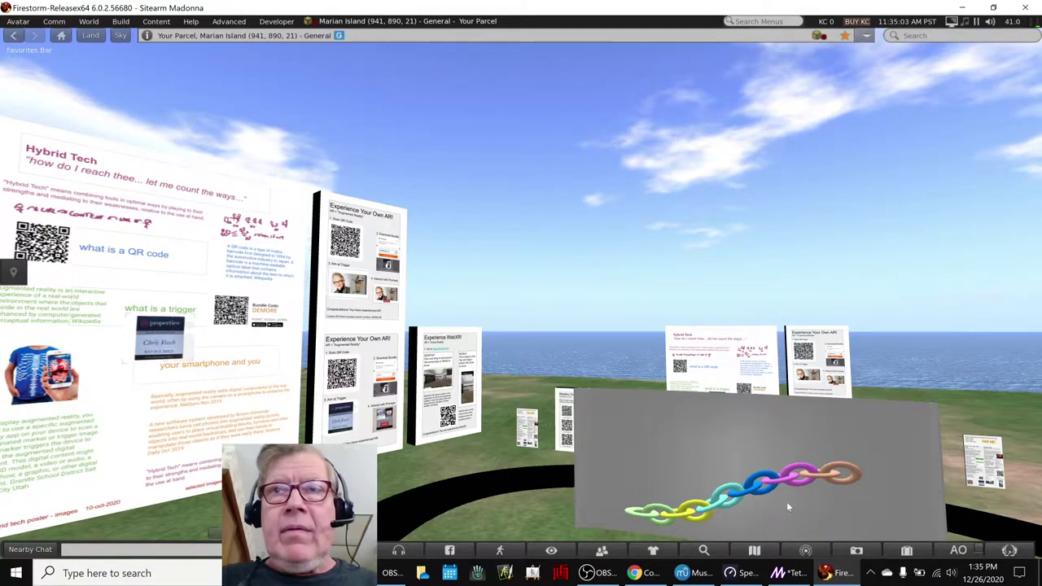
- Reset the camera and teleport the avatar next to the chain wall, touching the chain links
{"action": "key", "text": "Escape"}
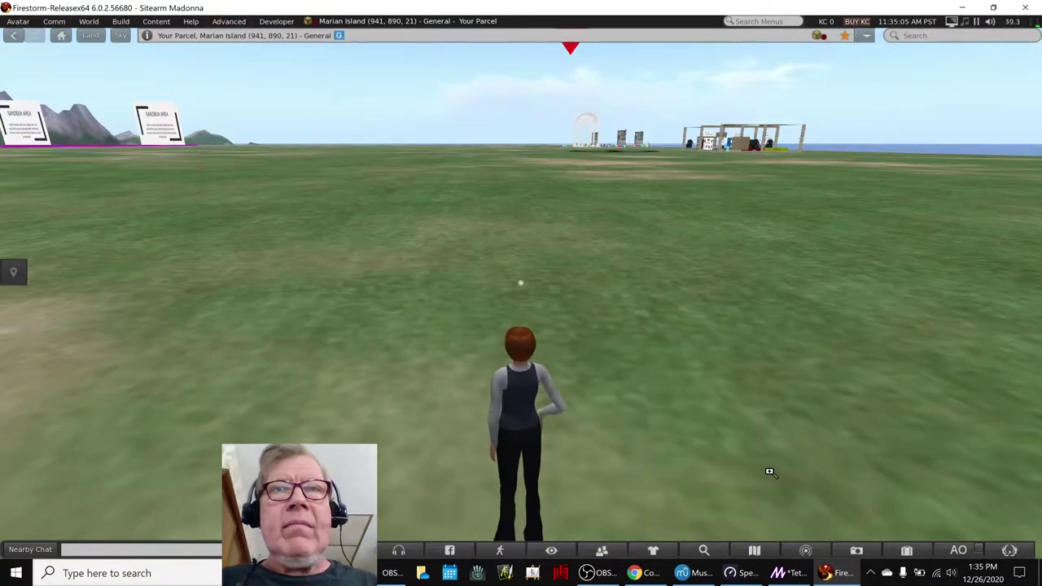
{"action": "key", "text": "Left"}
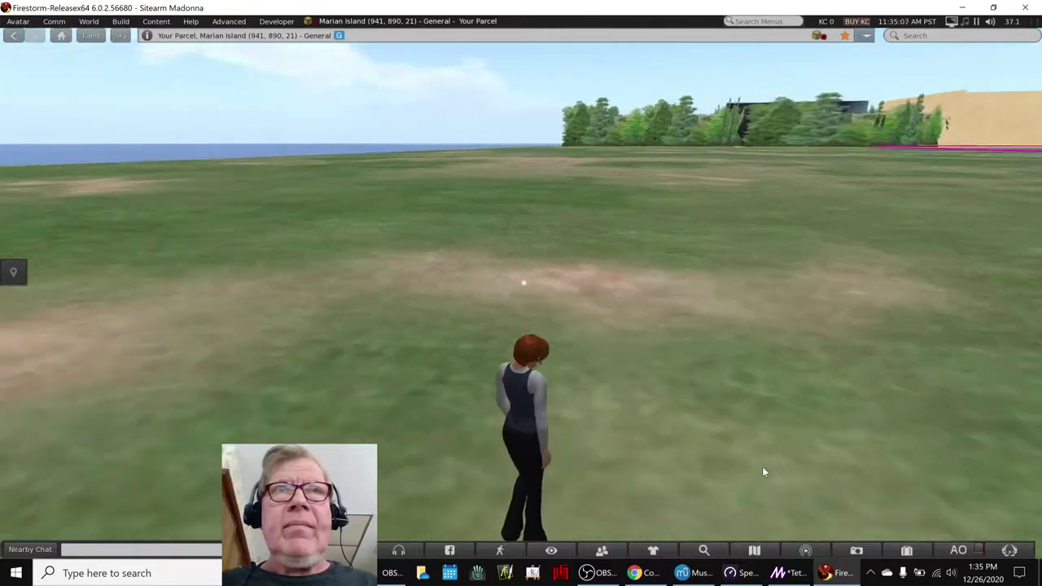
{"action": "key", "text": "Left"}
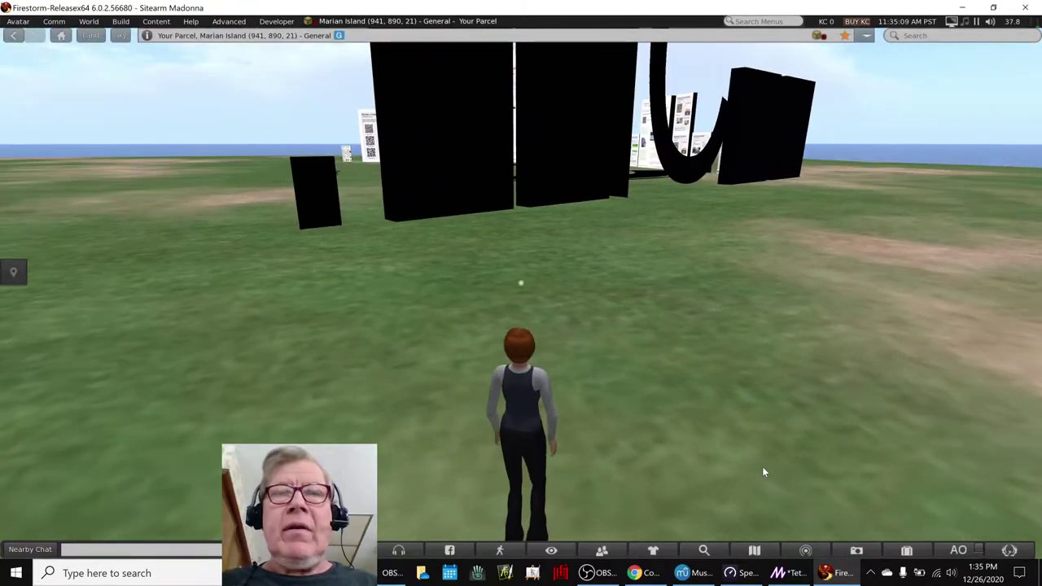
{"action": "left_click_drag", "start_coordinate": [579, 293], "coordinate": [527, 290]}
{"action": "double_click", "coordinate": [528, 290]}
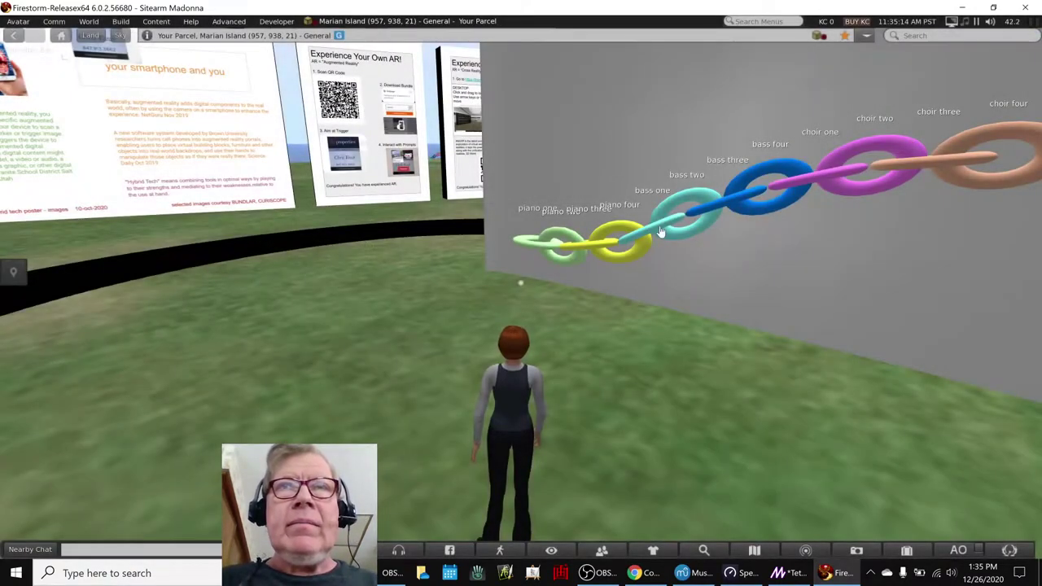
{"action": "left_click", "coordinate": [660, 232]}
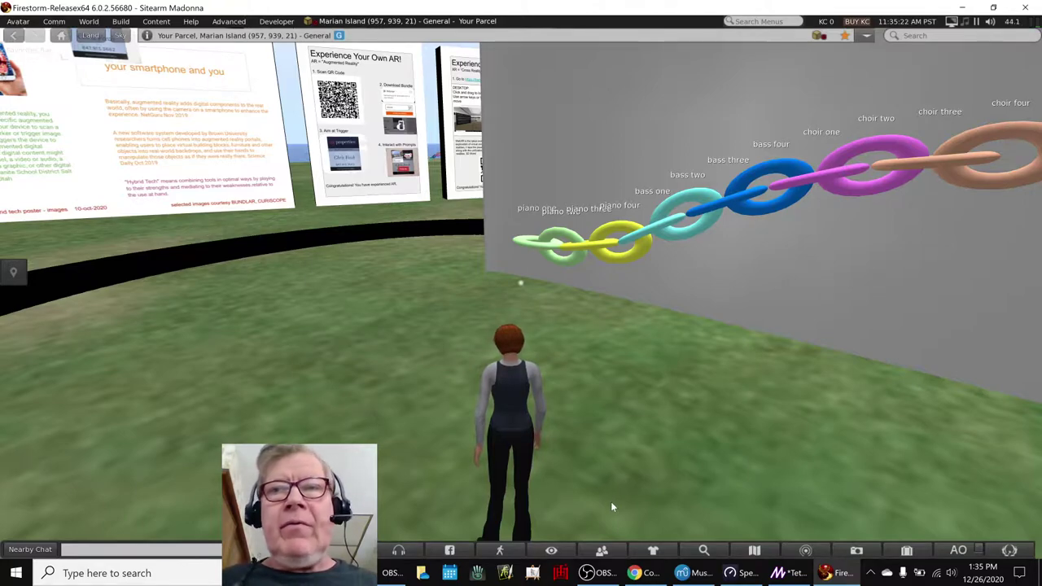
{"action": "mouse_move", "coordinate": [643, 576]}
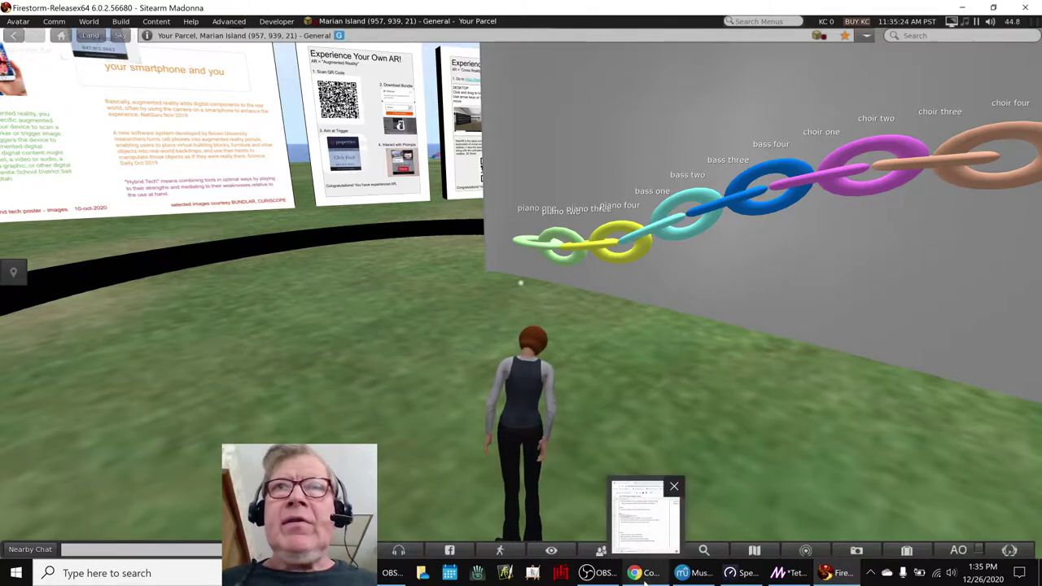
- Make the B22 idea 'test 3d fly space navigator mouse' bold in the napkin spreadsheet
{"action": "left_click", "coordinate": [645, 574]}
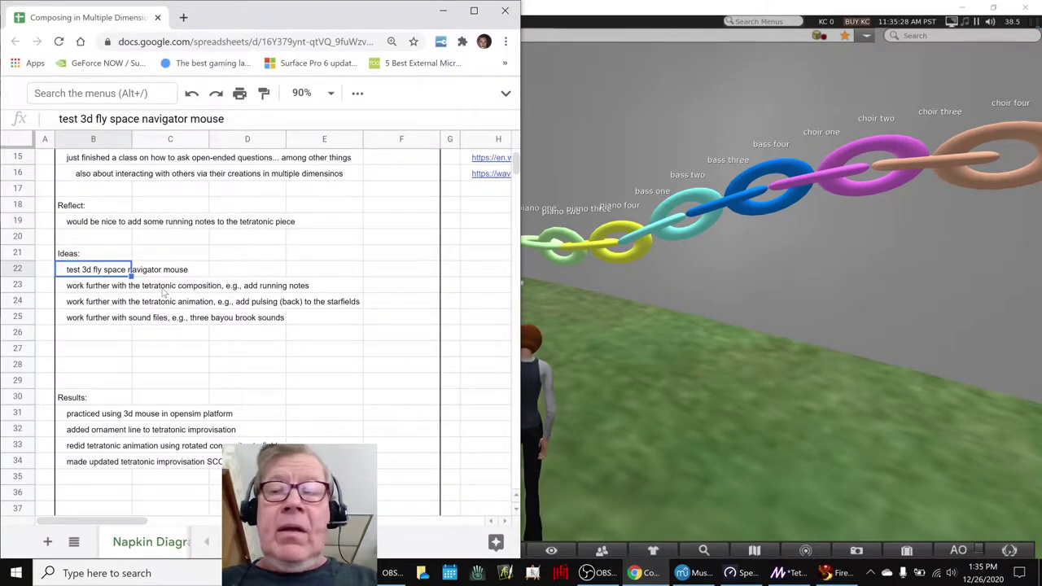
{"action": "key", "text": "Up"}
{"action": "key", "text": "Down"}
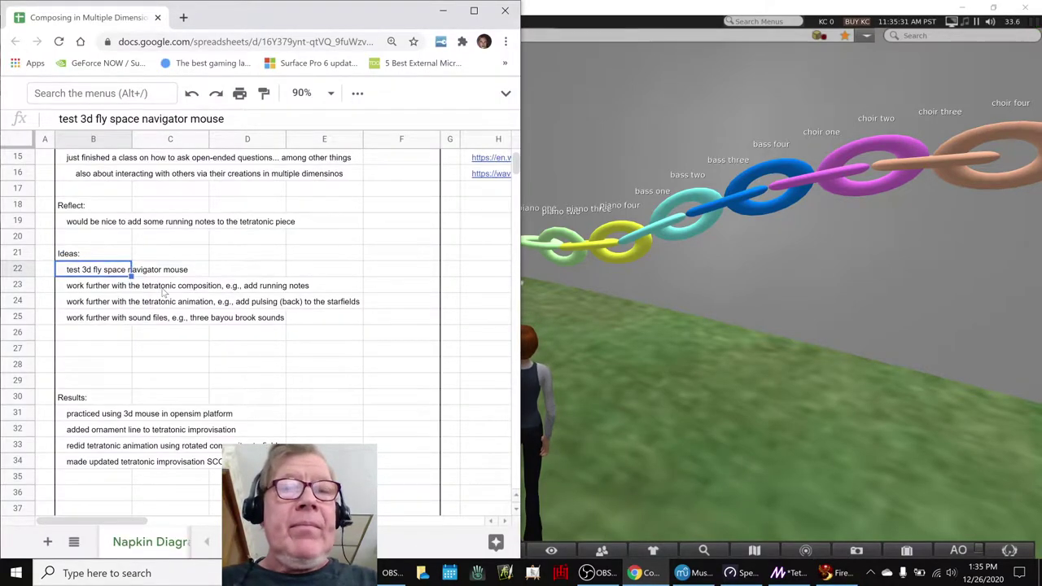
{"action": "key", "text": "ctrl+b"}
{"action": "key", "text": "Down"}
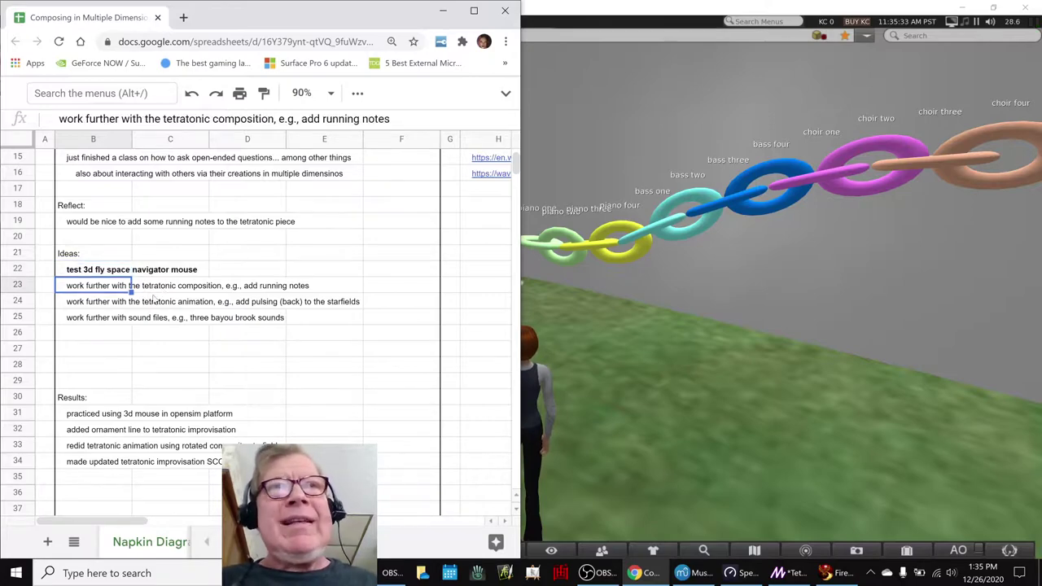
{"action": "left_click", "coordinate": [696, 573]}
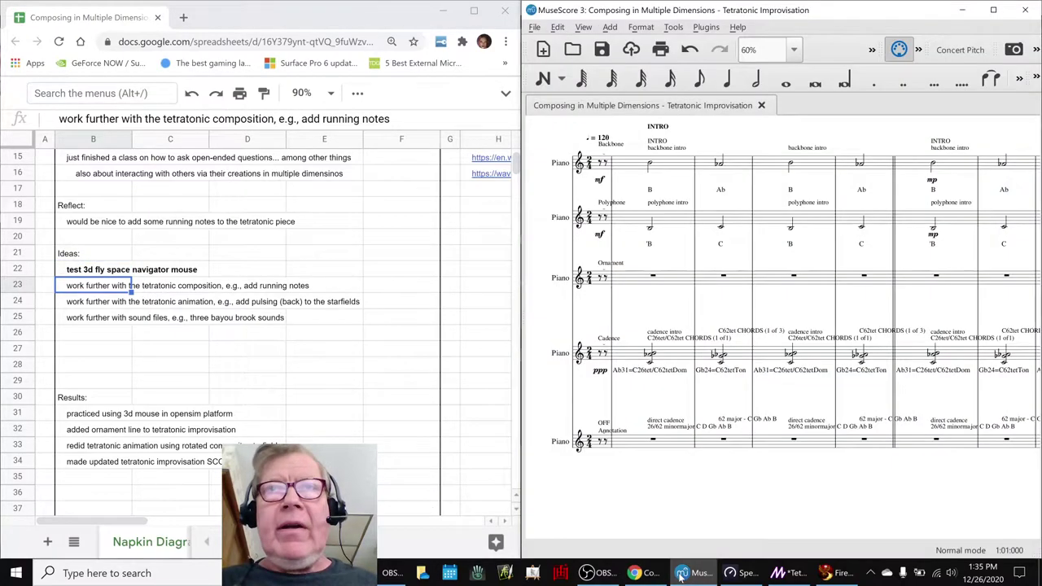
- Play the score from the Ornament staff's opening measure, then stop playback
{"action": "left_click", "coordinate": [641, 287]}
{"action": "key", "text": "Right"}
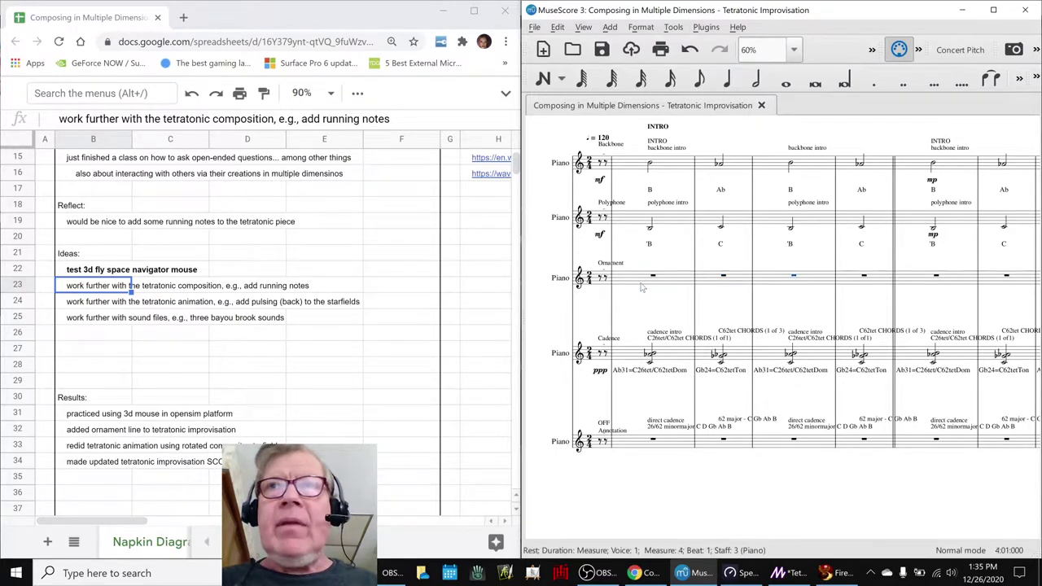
{"action": "left_click", "coordinate": [642, 289]}
{"action": "key", "text": "space"}
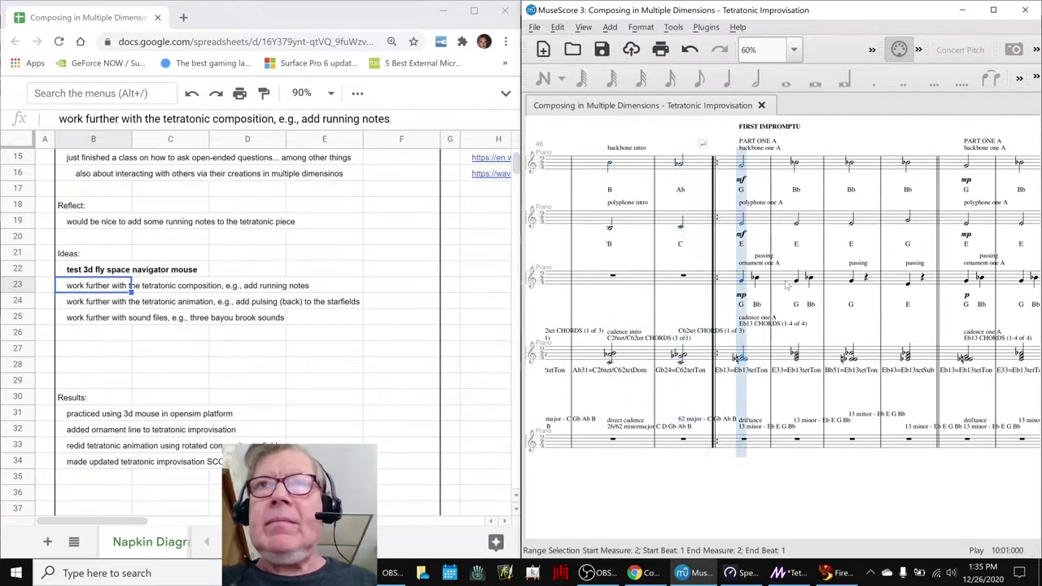
{"action": "key", "text": "space"}
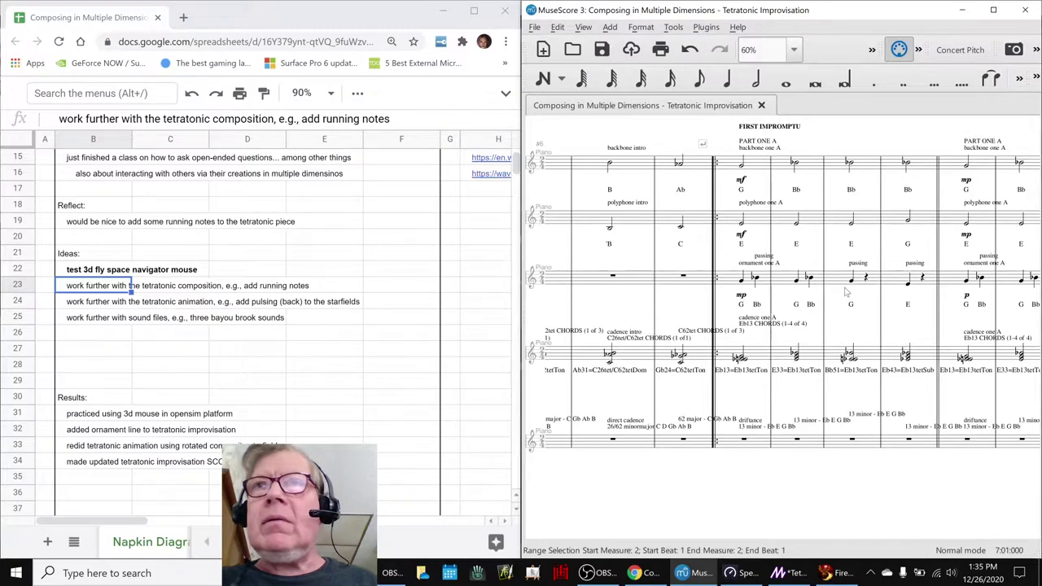
- Inspect the Bb4 note in measure 11 and E4 in measure 13, then switch to Magic
{"action": "left_click", "coordinate": [743, 284]}
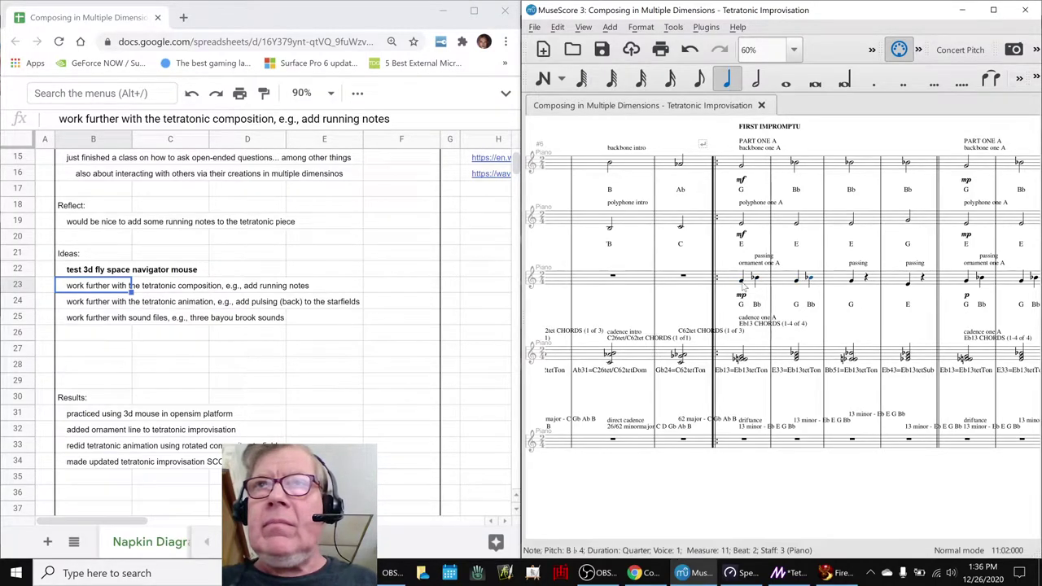
{"action": "key", "text": "Right"}
{"action": "key", "text": "Right"}
{"action": "key", "text": "Right"}
{"action": "key", "text": "Right"}
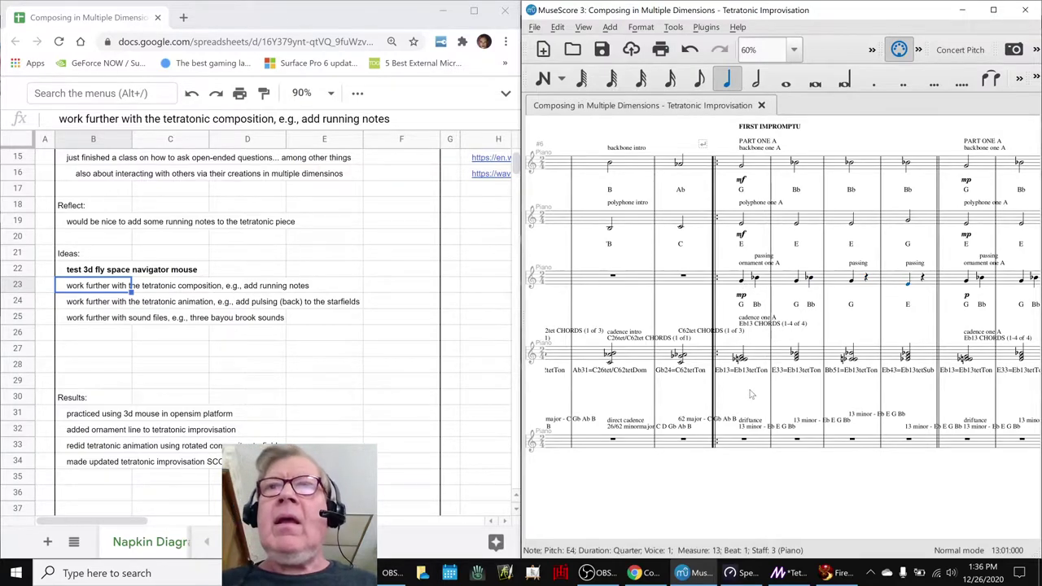
{"action": "key", "text": "Escape"}
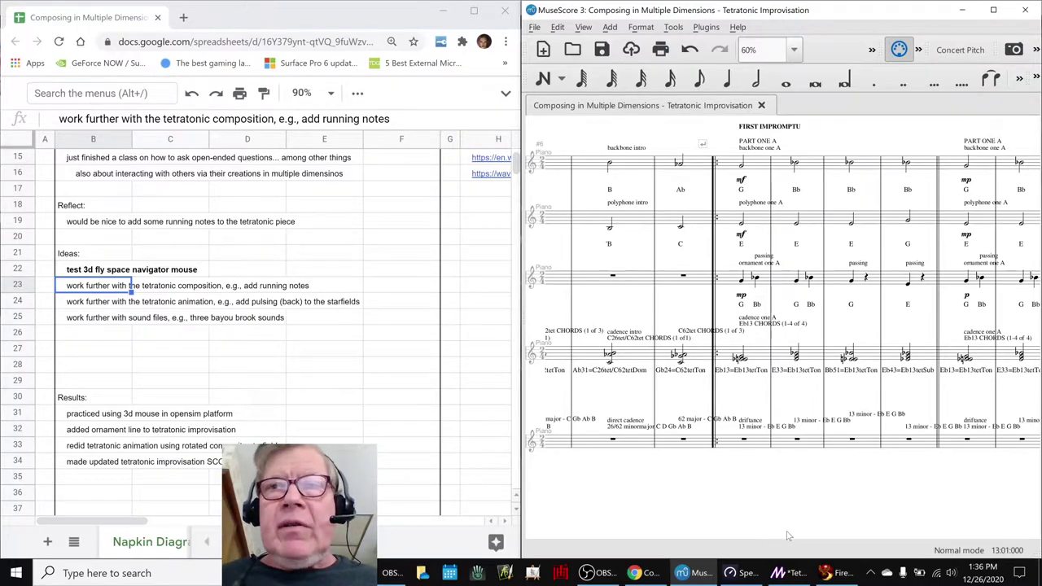
{"action": "left_click", "coordinate": [780, 573]}
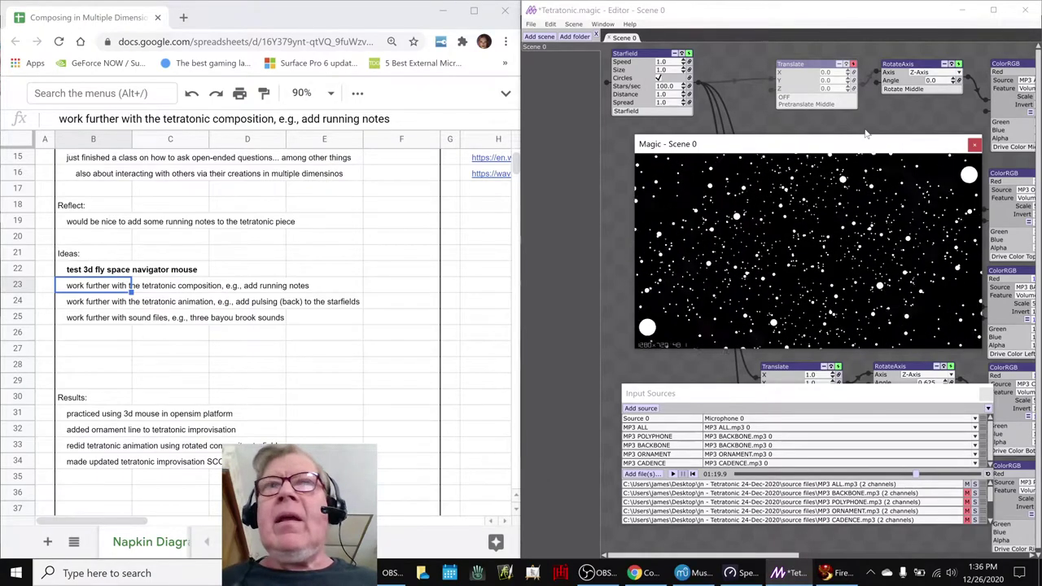
{"action": "left_click", "coordinate": [998, 15]}
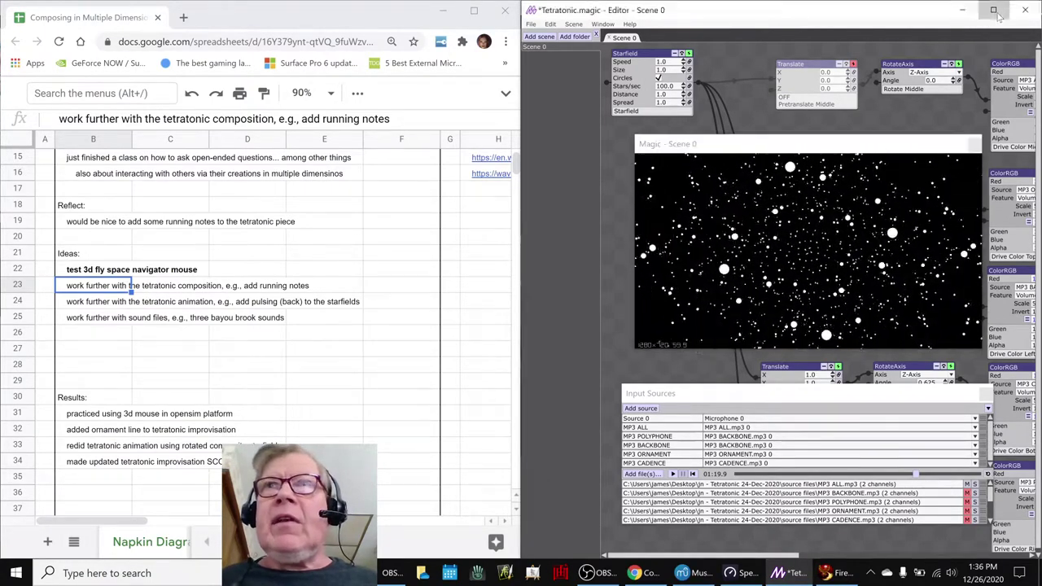
{"action": "left_click", "coordinate": [995, 12]}
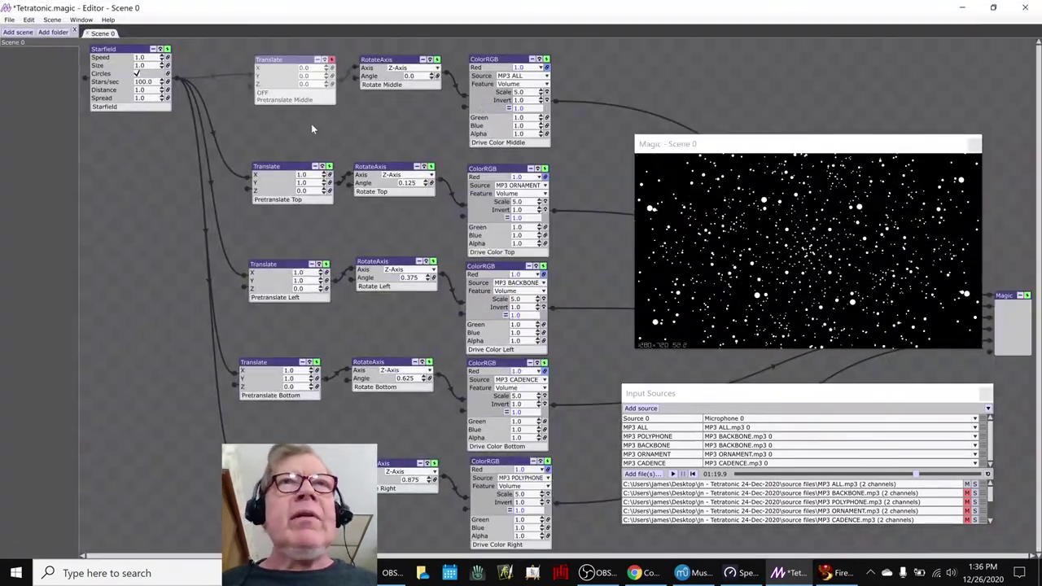
{"action": "left_click", "coordinate": [325, 264]}
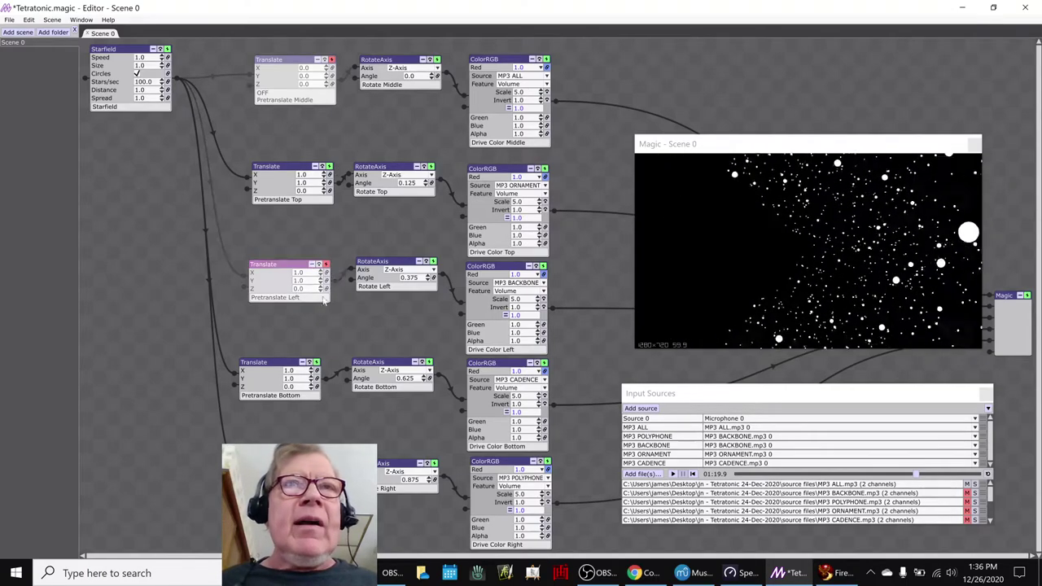
{"action": "left_click", "coordinate": [315, 362]}
{"action": "left_click", "coordinate": [325, 264]}
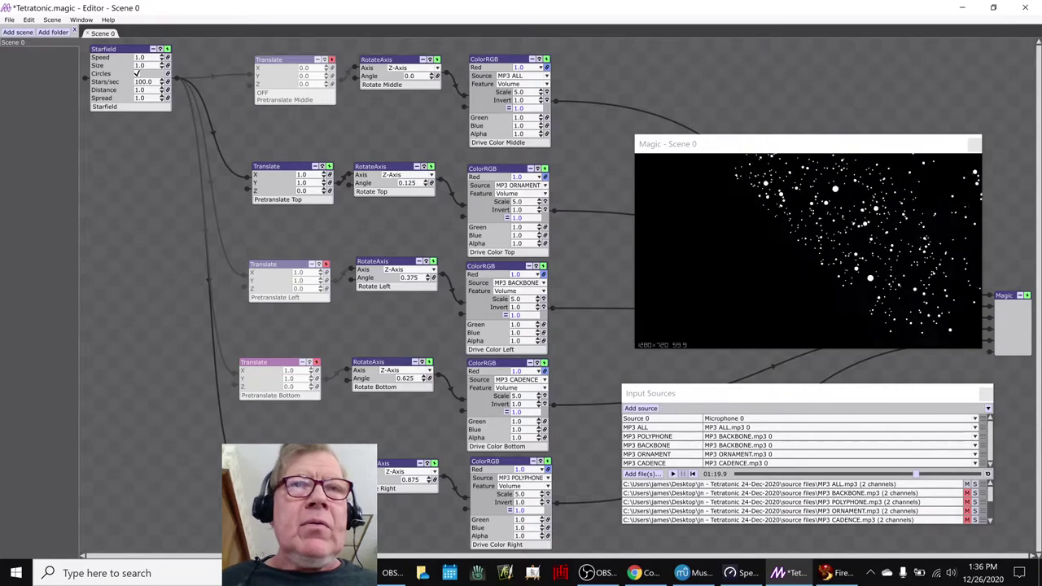
{"action": "left_click", "coordinate": [316, 361]}
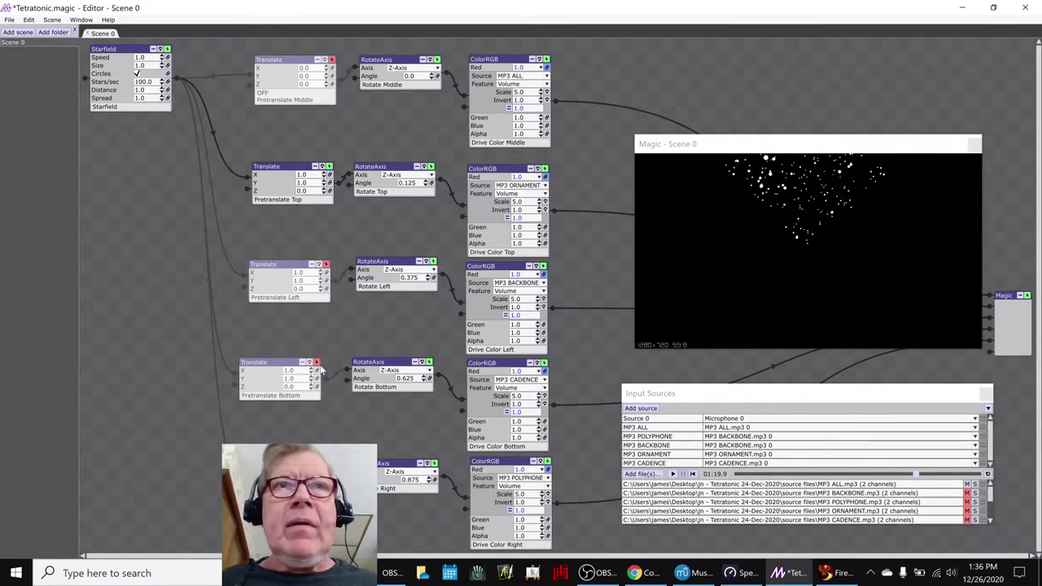
{"action": "left_click", "coordinate": [317, 362]}
{"action": "left_click", "coordinate": [316, 362]}
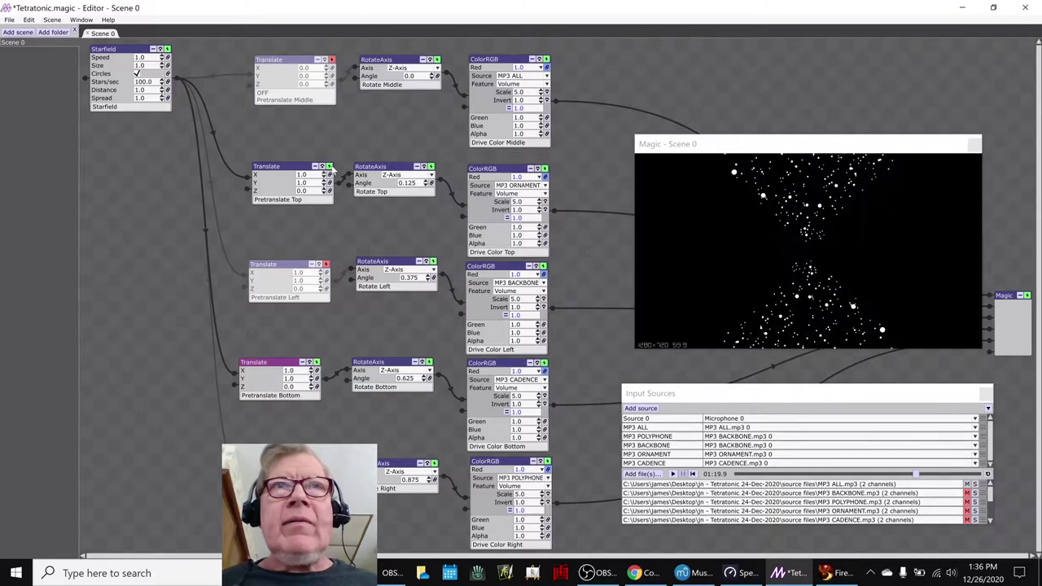
{"action": "left_click", "coordinate": [325, 264]}
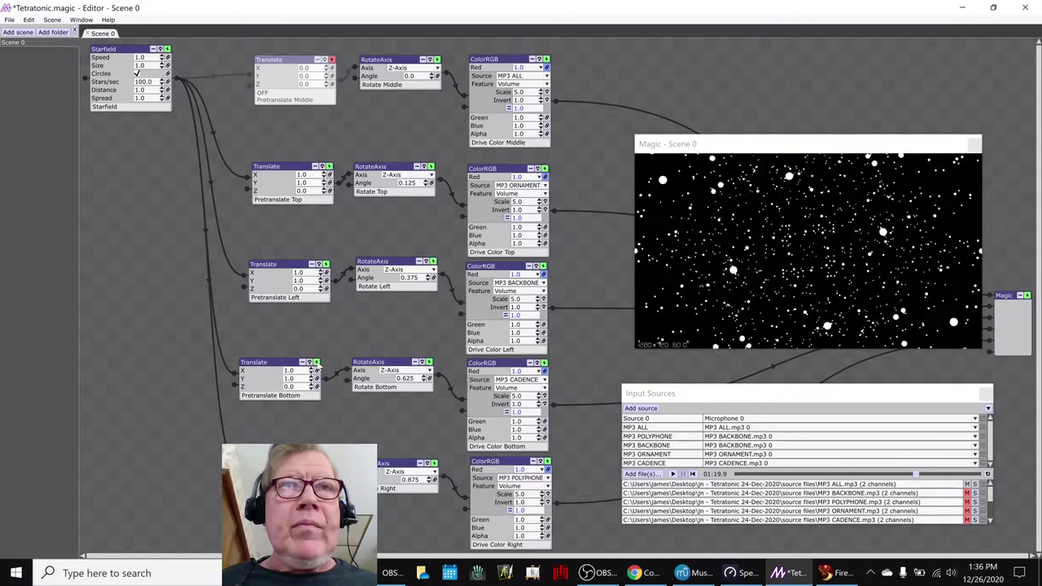
{"action": "left_click", "coordinate": [317, 362]}
{"action": "left_click", "coordinate": [329, 166]}
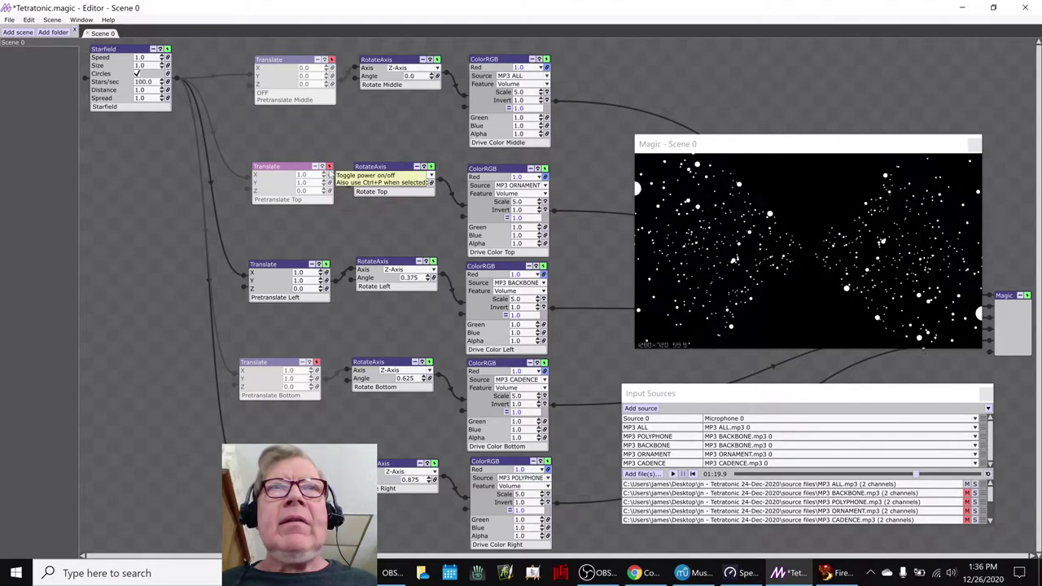
{"action": "left_click", "coordinate": [329, 166]}
{"action": "left_click", "coordinate": [324, 265]}
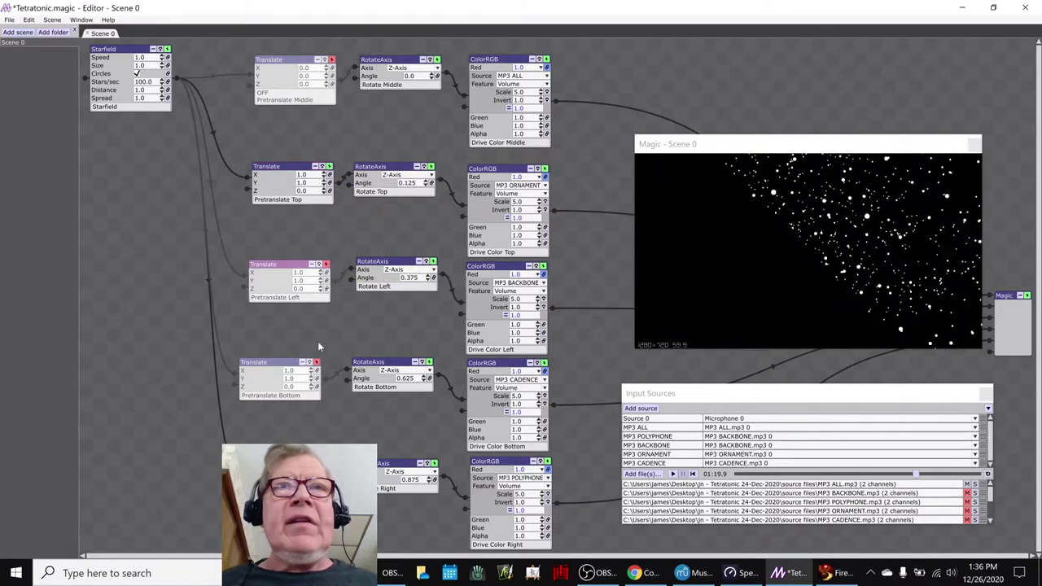
{"action": "left_click", "coordinate": [316, 362]}
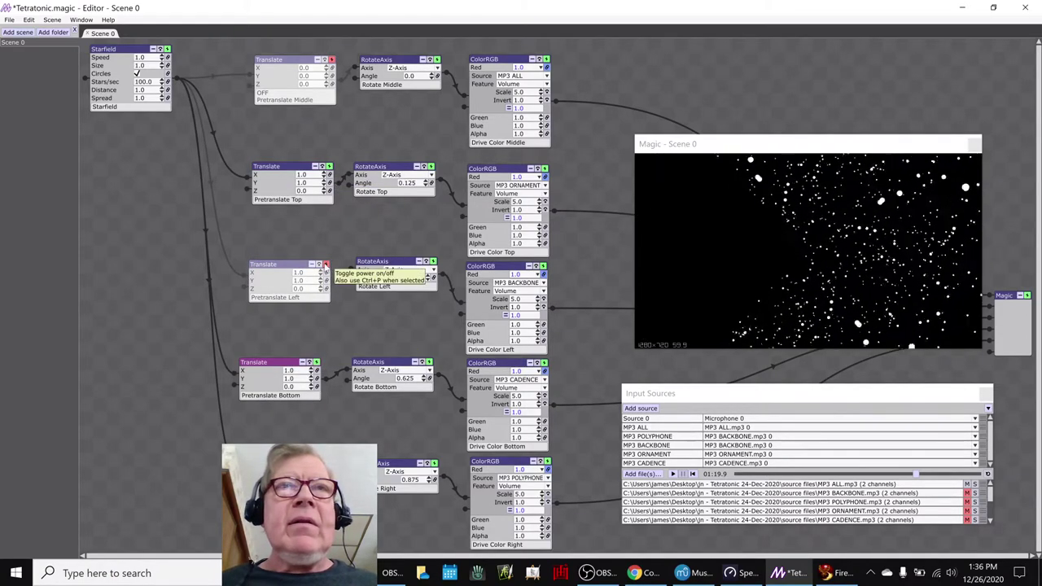
{"action": "left_click", "coordinate": [324, 266]}
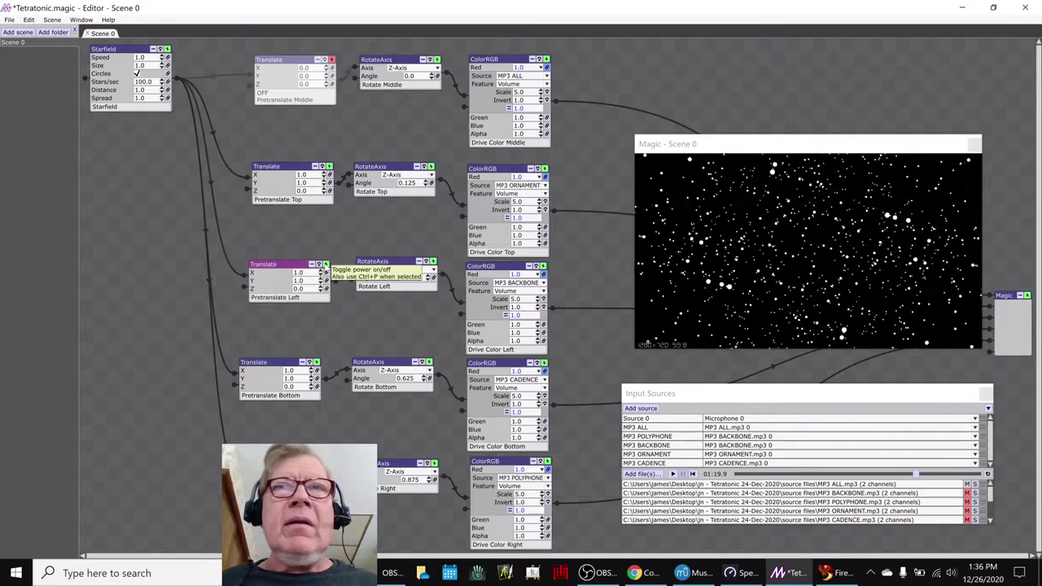
{"action": "left_click", "coordinate": [993, 8]}
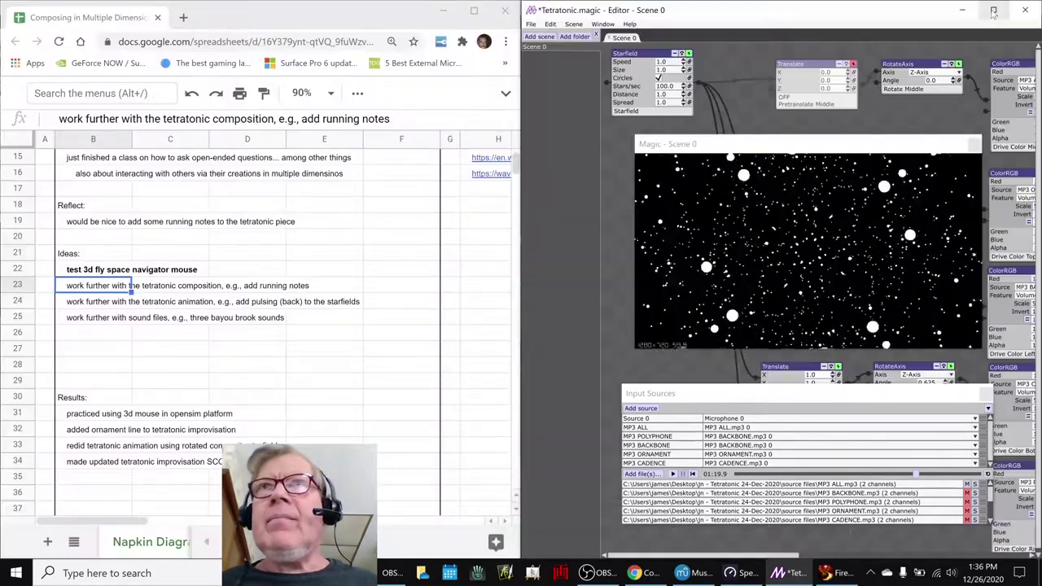
- Bold the 'work further with…' ideas in cells B23, B24 and B25
{"action": "left_click", "coordinate": [111, 288]}
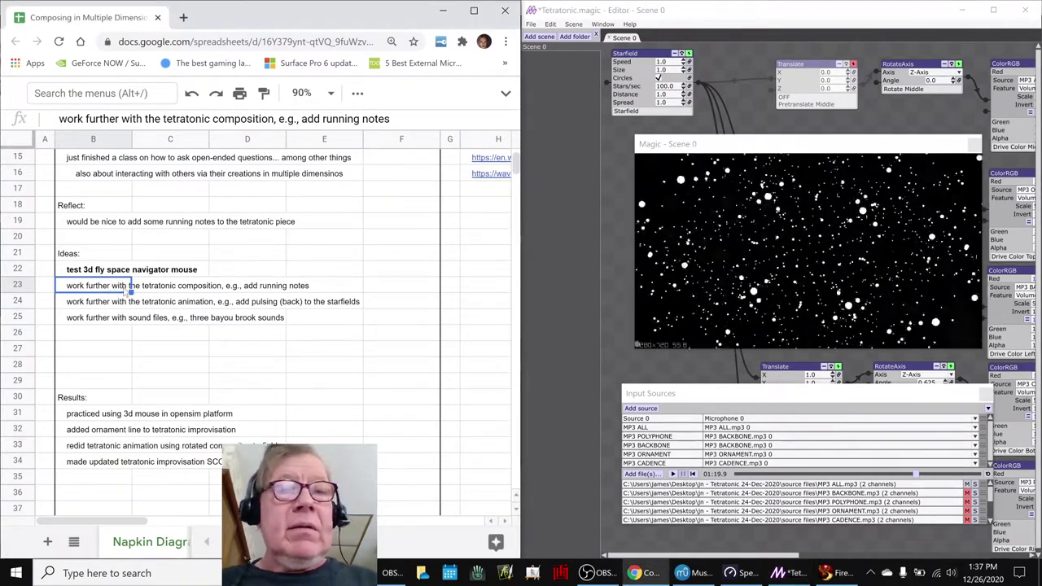
{"action": "key", "text": "ctrl+b"}
{"action": "left_click", "coordinate": [129, 301]}
{"action": "key", "text": "ctrl+b"}
{"action": "key", "text": "Down"}
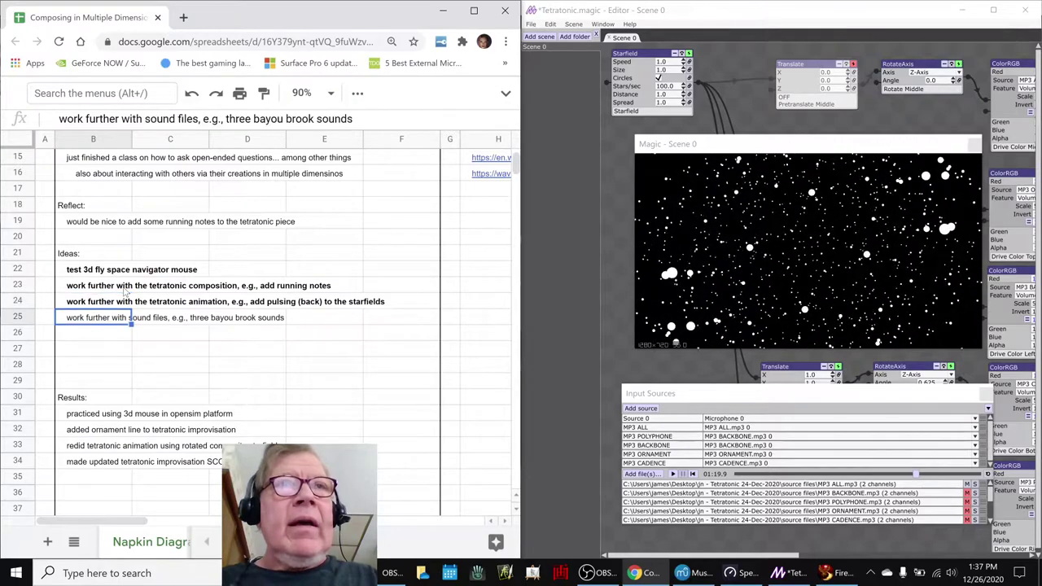
{"action": "key", "text": "ctrl+b"}
{"action": "key", "text": "Down"}
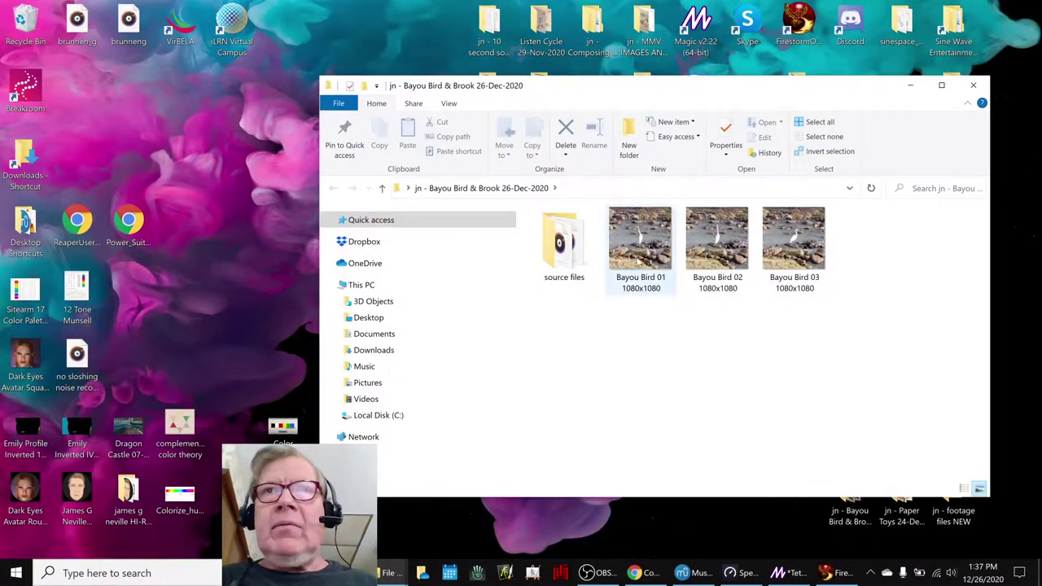
- Browse the Bayou Bird pictures starting from Bayou Bird 01, then close the viewer
{"action": "double_click", "coordinate": [637, 260]}
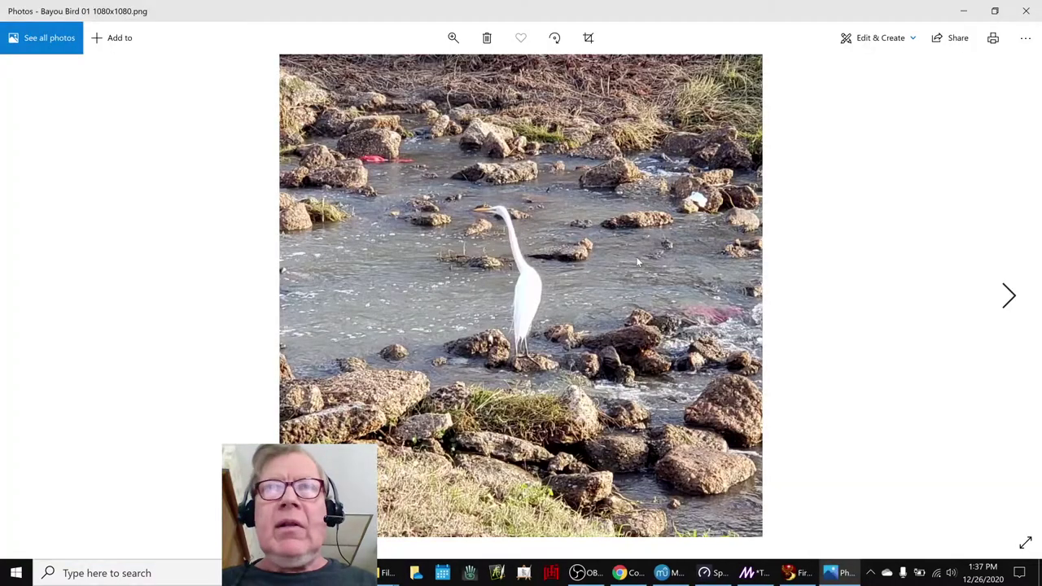
{"action": "key", "text": "Right"}
{"action": "key", "text": "Left"}
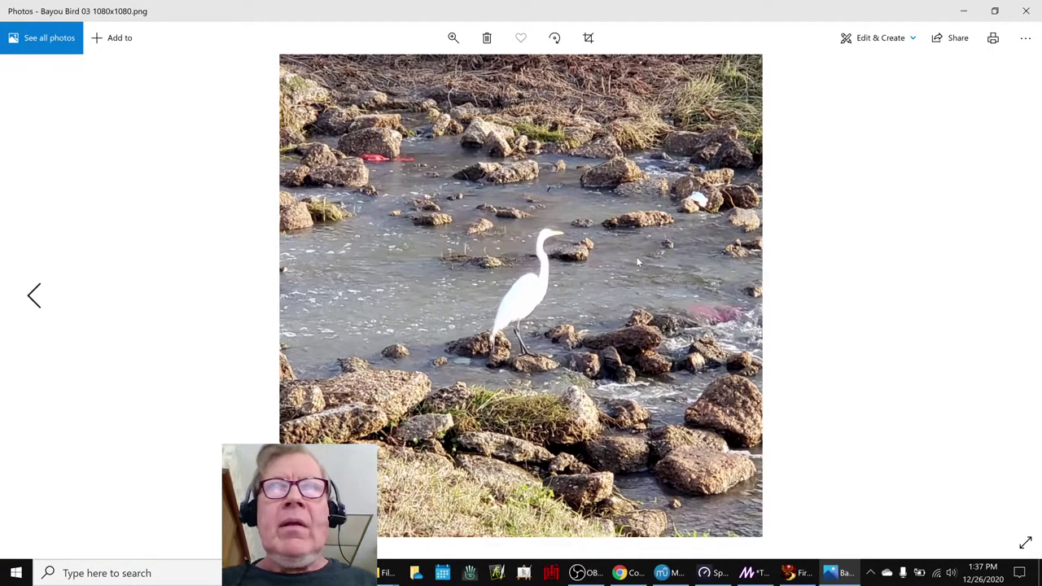
{"action": "key", "text": "Right"}
{"action": "key", "text": "Right"}
{"action": "key", "text": "Left"}
{"action": "key", "text": "Left"}
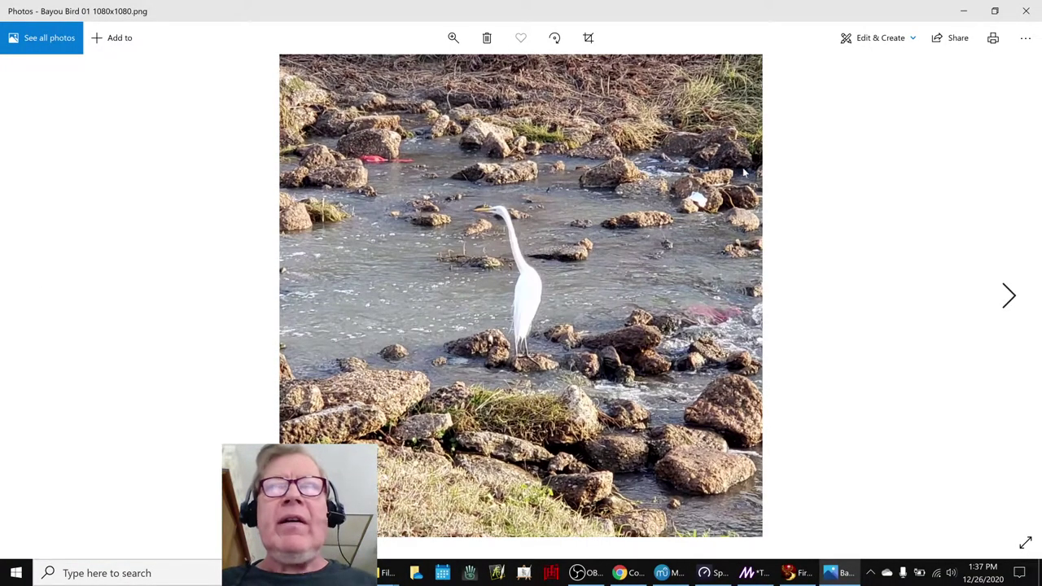
{"action": "left_click", "coordinate": [1025, 11]}
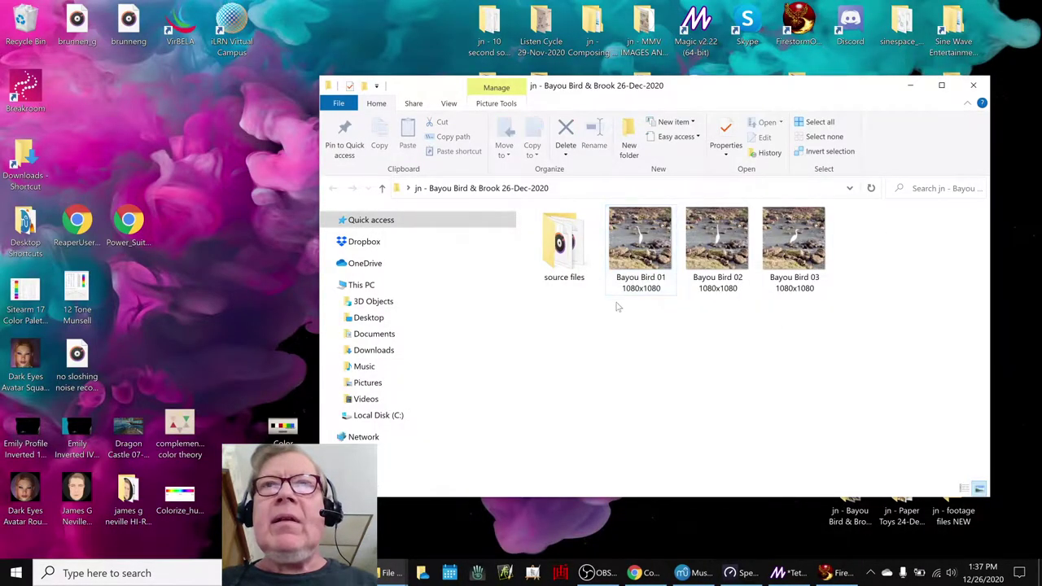
- Preview the Bayou Brook 02 recording from the source files, then close Groove Music and Explorer
{"action": "double_click", "coordinate": [572, 275]}
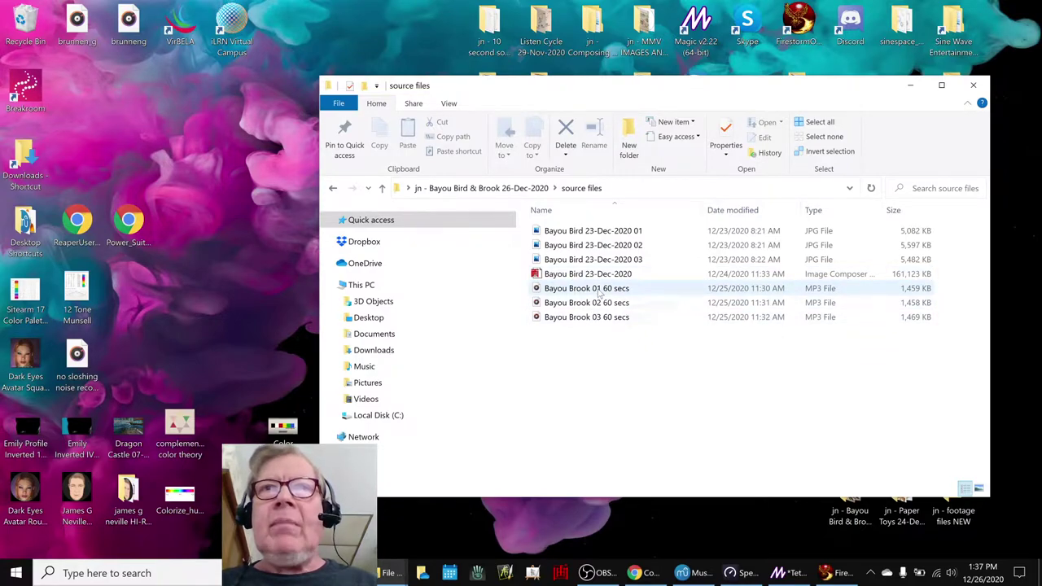
{"action": "double_click", "coordinate": [597, 302]}
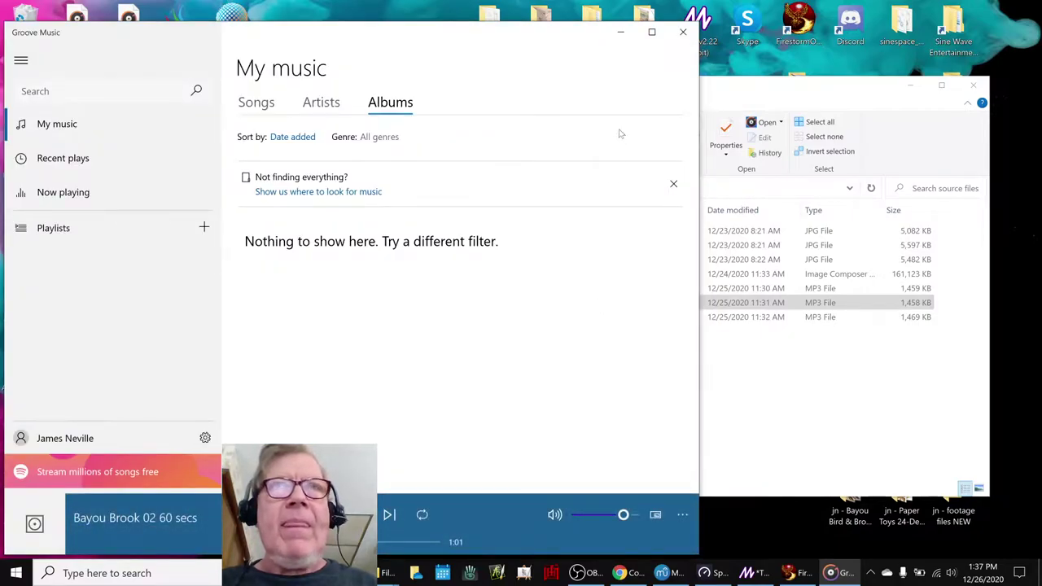
{"action": "left_click", "coordinate": [682, 33]}
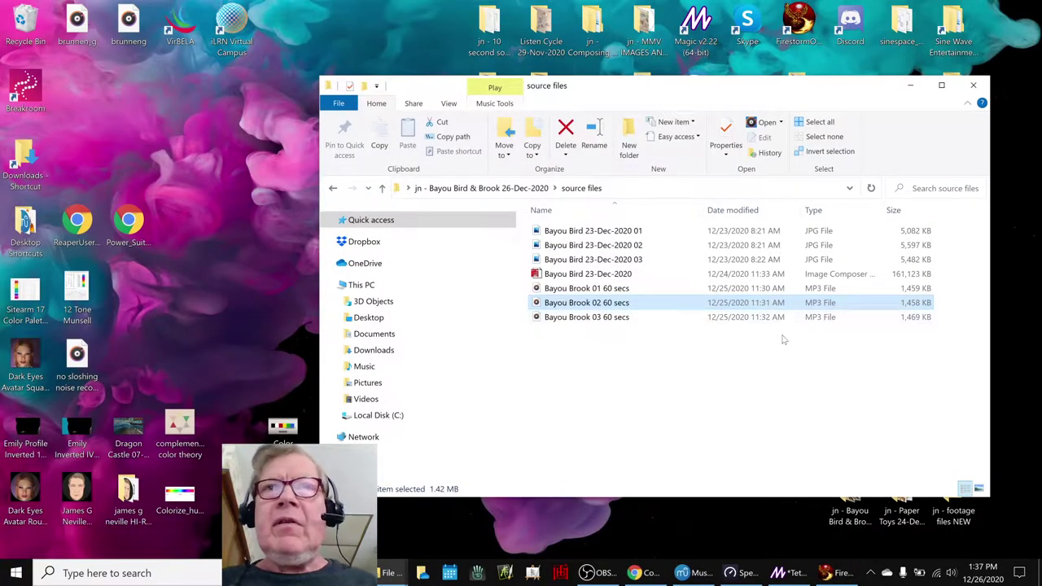
{"action": "left_click", "coordinate": [972, 84]}
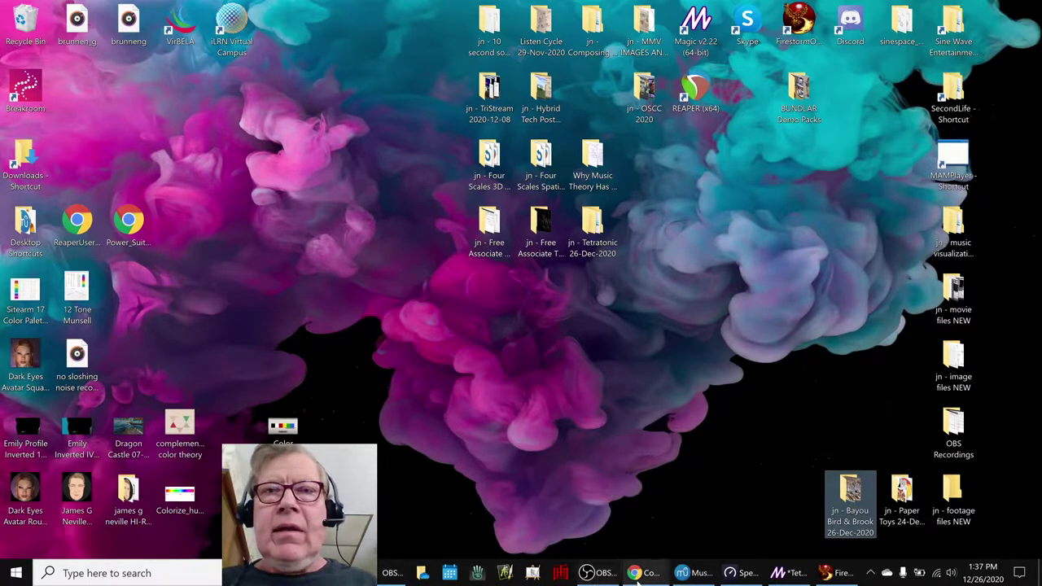
- Restore the napkin spreadsheet and the Magic Tetratonic editor side by side
{"action": "left_click", "coordinate": [647, 573]}
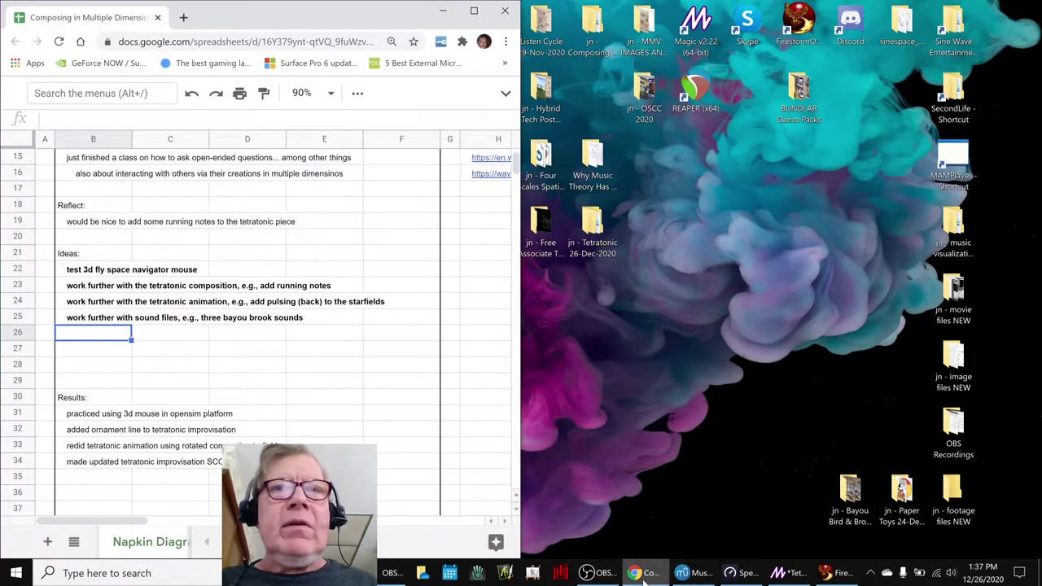
{"action": "left_click", "coordinate": [794, 576]}
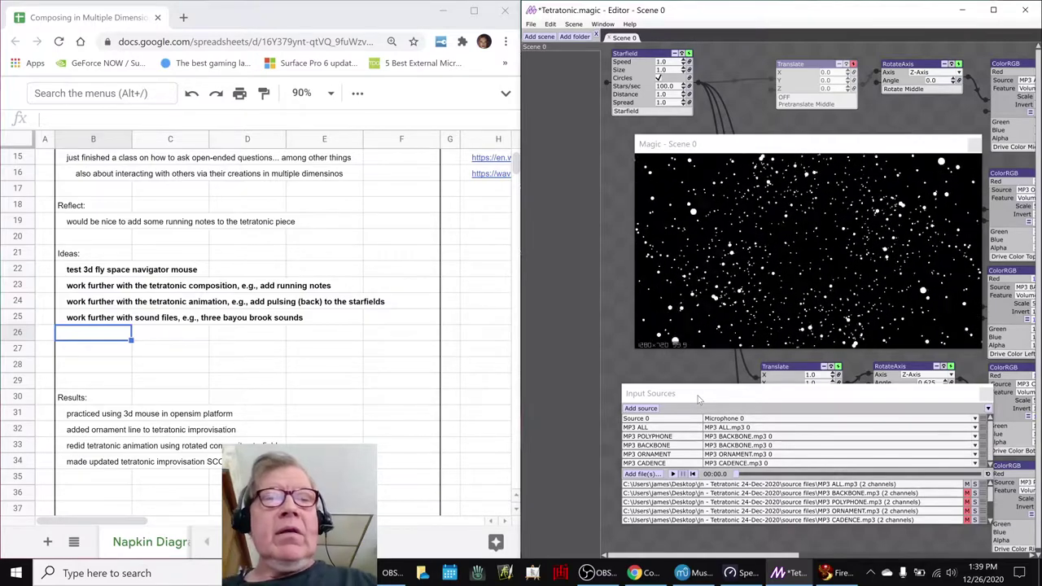
- Switch back to the Google Sheets napkin diagram, hiding the streaming software window
{"action": "key", "text": "alt+Tab"}
{"action": "key", "text": "alt+Tab"}
{"action": "key", "text": "alt+Tab"}
{"action": "key", "text": "alt+Tab"}
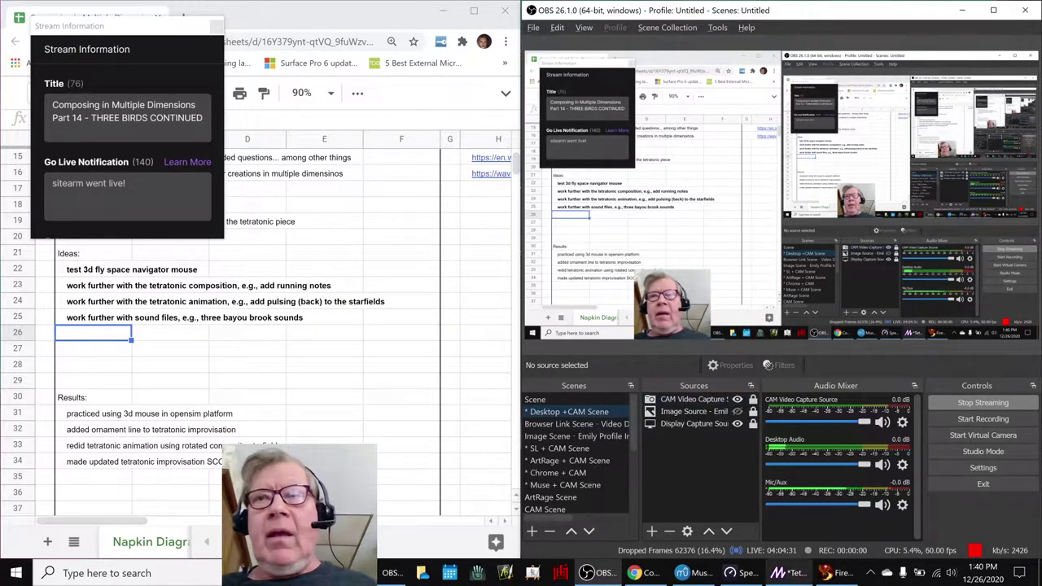
{"action": "left_click", "coordinate": [593, 574]}
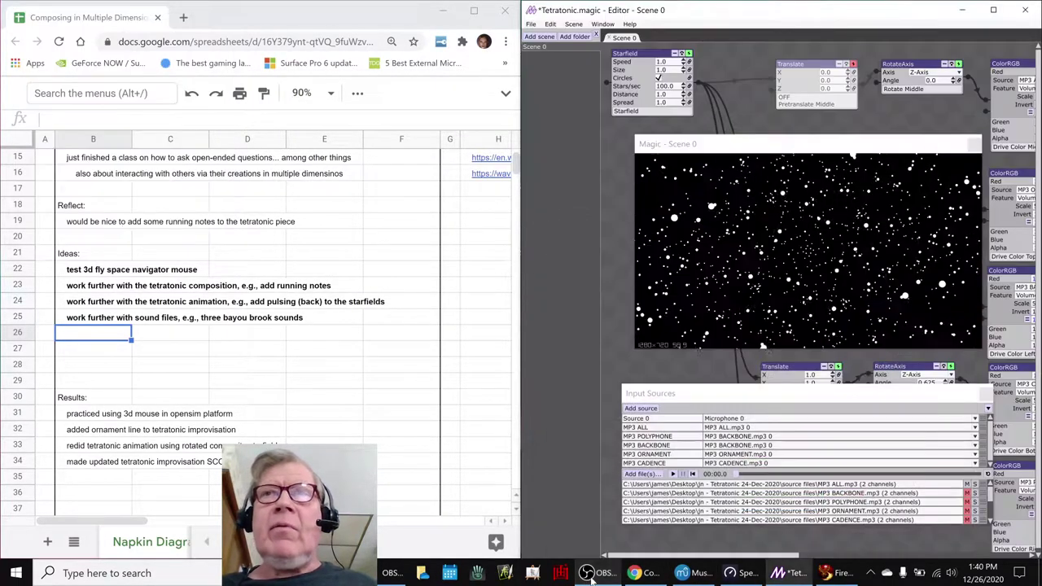
{"action": "scroll", "coordinate": [266, 424], "scroll_direction": "up", "scroll_amount": 5}
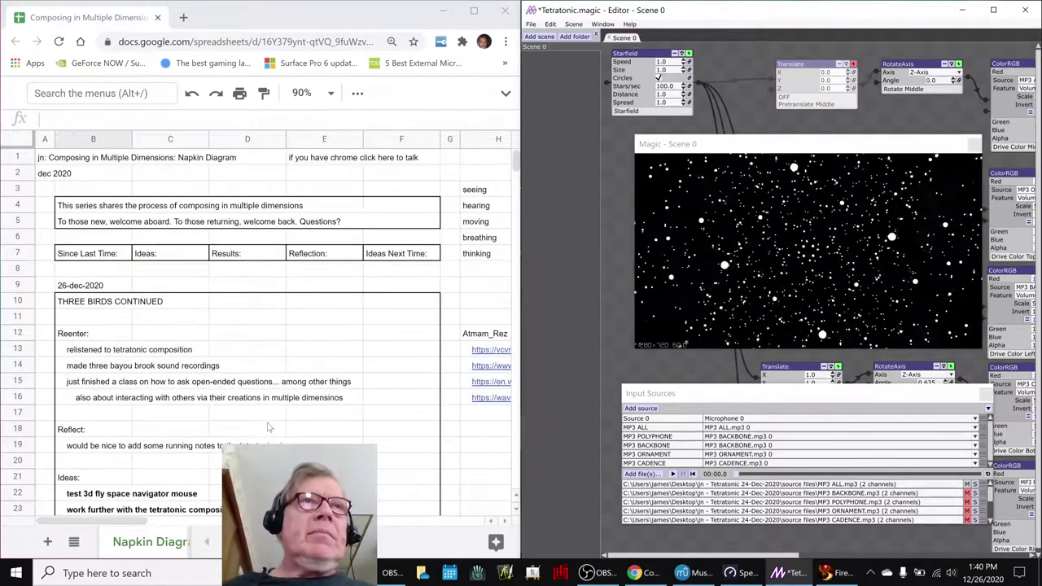
- Enter 'we like noticeable yet subtle effects' in cell B20 under Reflect
{"action": "double_click", "coordinate": [121, 462]}
{"action": "type", "text": "we liken"}
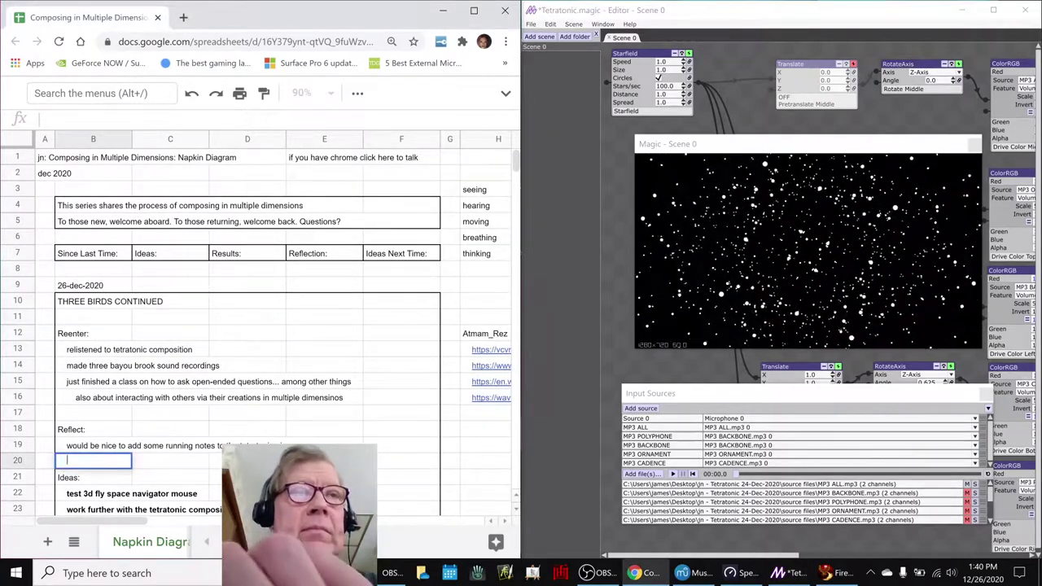
{"action": "key", "text": "BackSpace"}
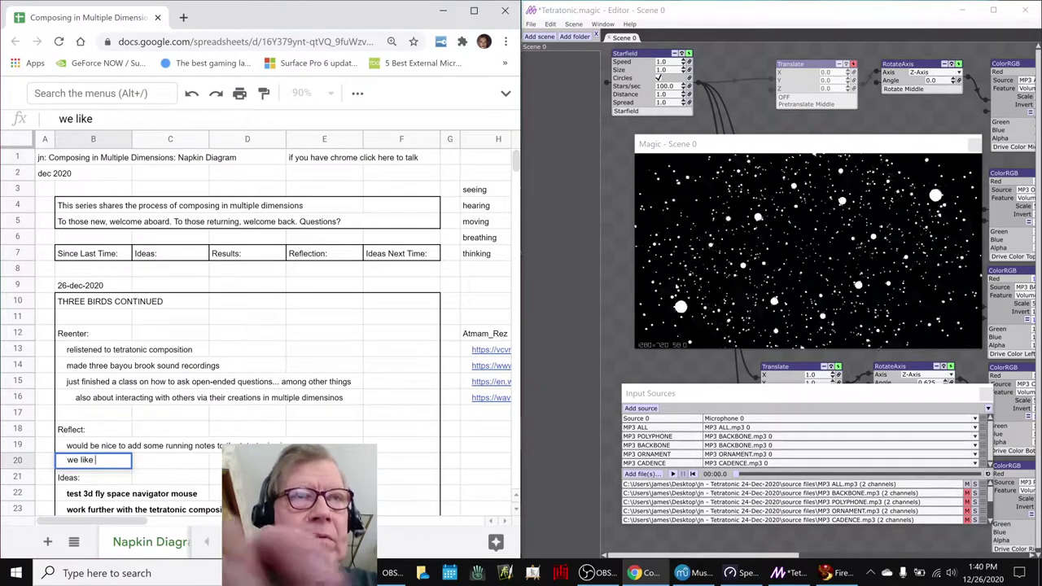
{"action": "type", "text": "c"}
{"action": "key", "text": "BackSpace"}
{"action": "type", "text": "noticeable e"}
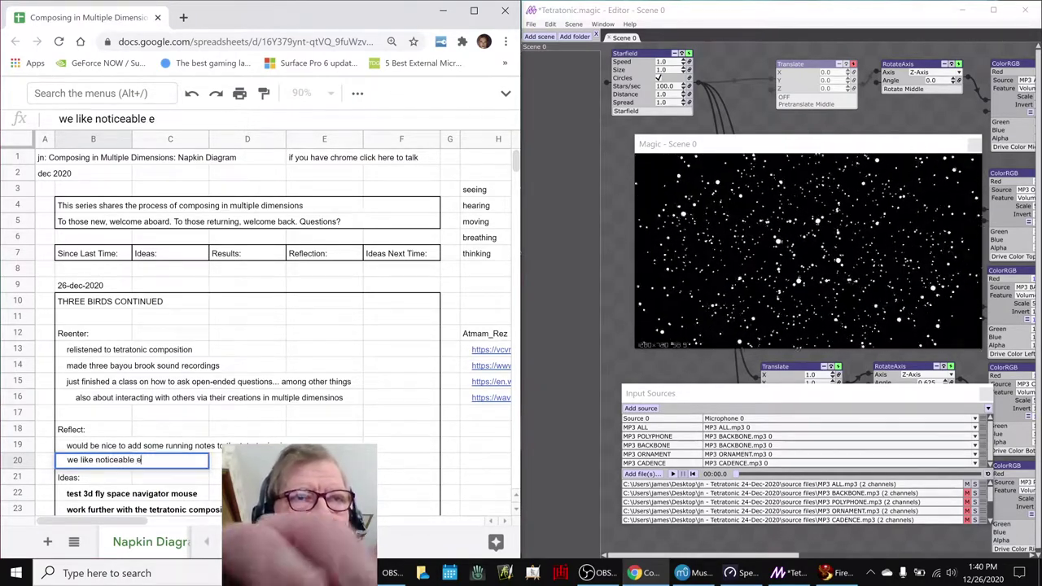
{"action": "key", "text": "BackSpace"}
{"action": "type", "text": "yet subtle "}
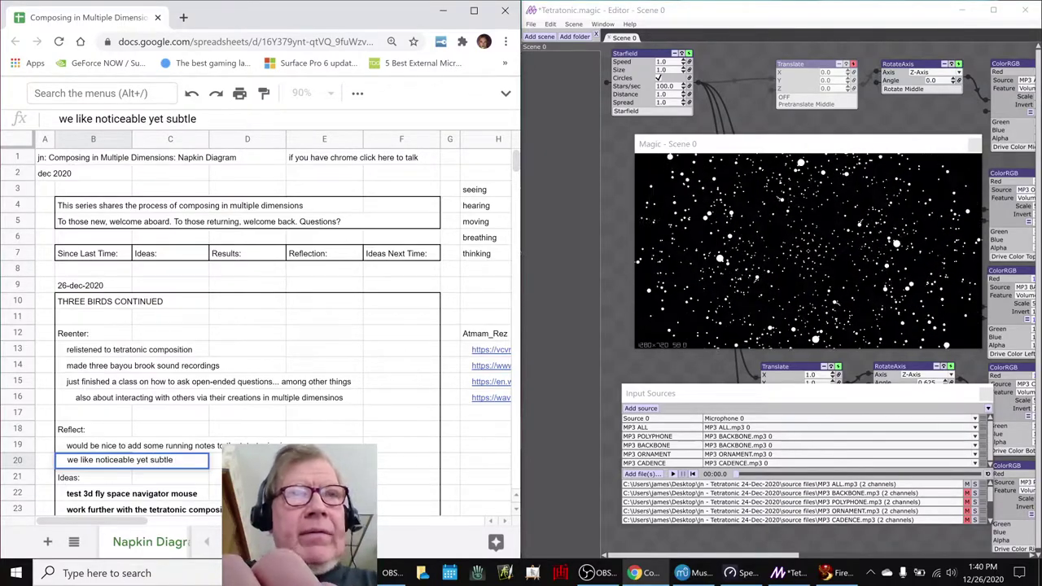
{"action": "type", "text": "effects"}
{"action": "key", "text": "Return"}
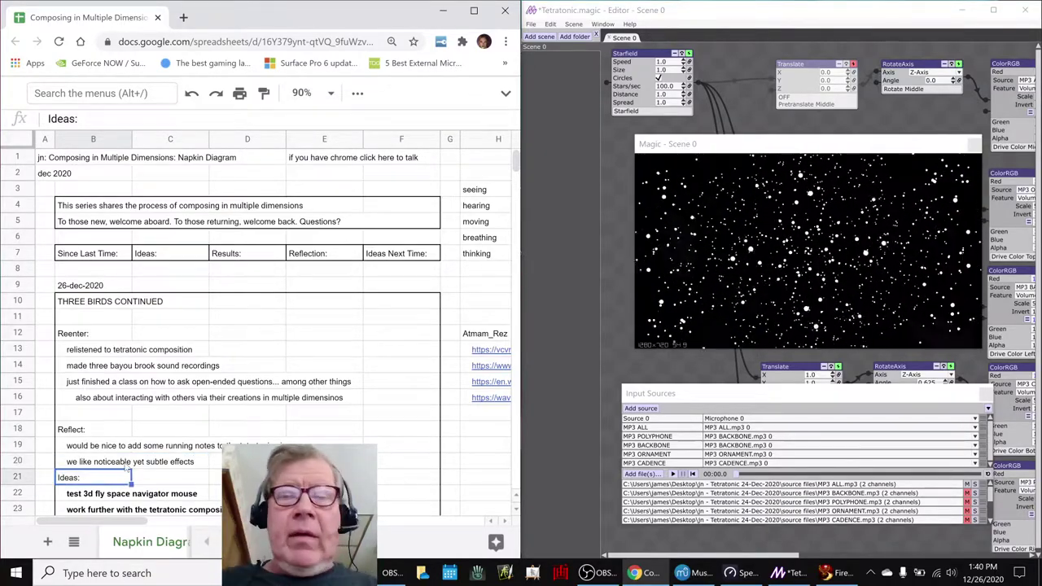
{"action": "key", "text": "Down"}
{"action": "key", "text": "Down"}
{"action": "key", "text": "Down"}
{"action": "key", "text": "Down"}
{"action": "key", "text": "Down"}
{"action": "key", "text": "Down"}
{"action": "key", "text": "Down"}
{"action": "key", "text": "Down"}
{"action": "key", "text": "Down"}
{"action": "key", "text": "Down"}
{"action": "key", "text": "Down"}
{"action": "key", "text": "Down"}
{"action": "key", "text": "Down"}
{"action": "key", "text": "Down"}
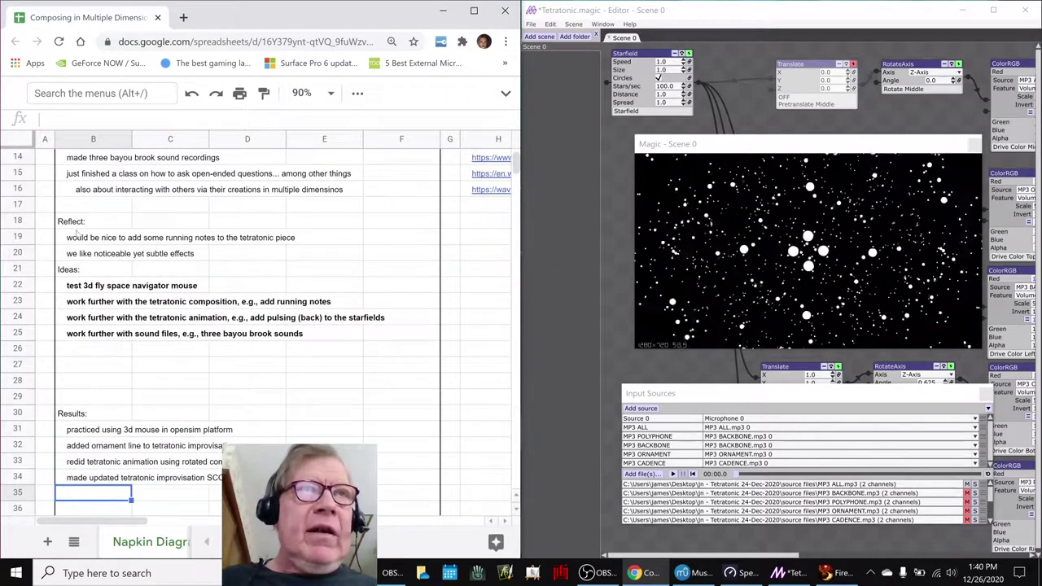
- Insert 'aural' into the first next-time idea so it reads 'upload a spatial aural animation to 3D'
{"action": "scroll", "coordinate": [138, 420], "scroll_direction": "down", "scroll_amount": 2}
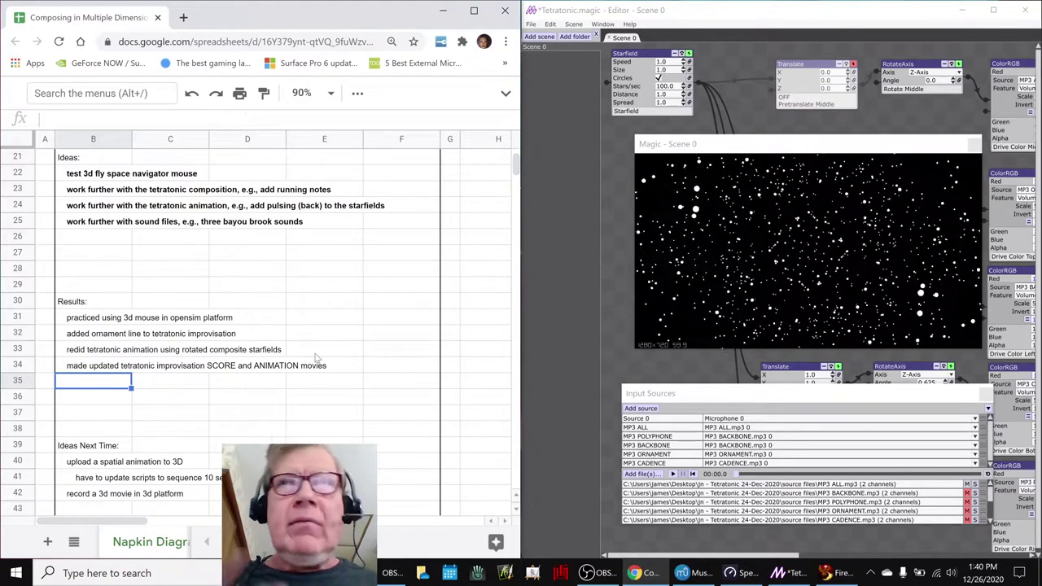
{"action": "scroll", "coordinate": [105, 369], "scroll_direction": "down", "scroll_amount": 3}
{"action": "scroll", "coordinate": [108, 379], "scroll_direction": "up", "scroll_amount": 2}
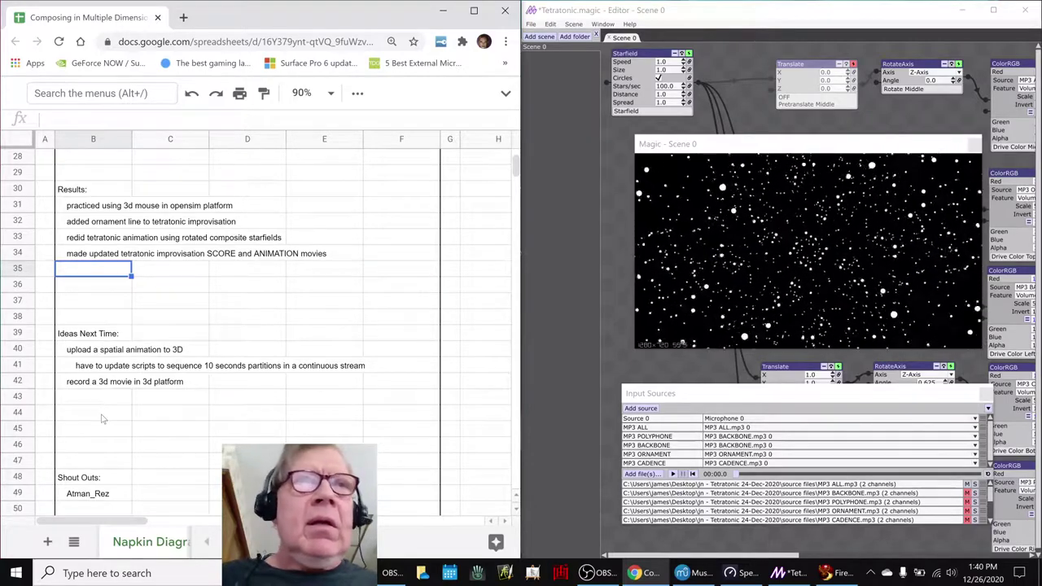
{"action": "left_click", "coordinate": [106, 399]}
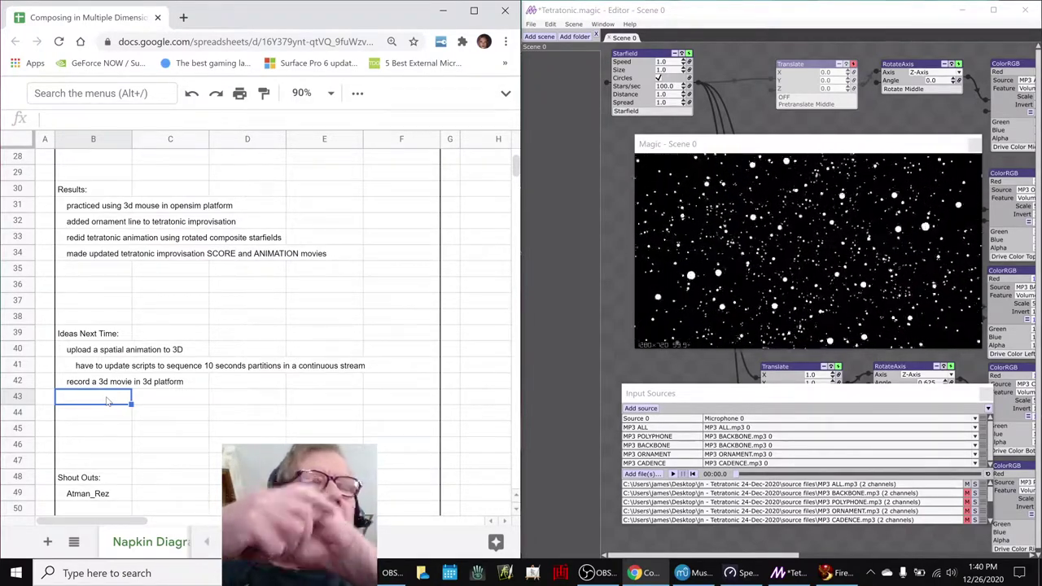
{"action": "key", "text": "Up"}
{"action": "key", "text": "Up"}
{"action": "key", "text": "Up"}
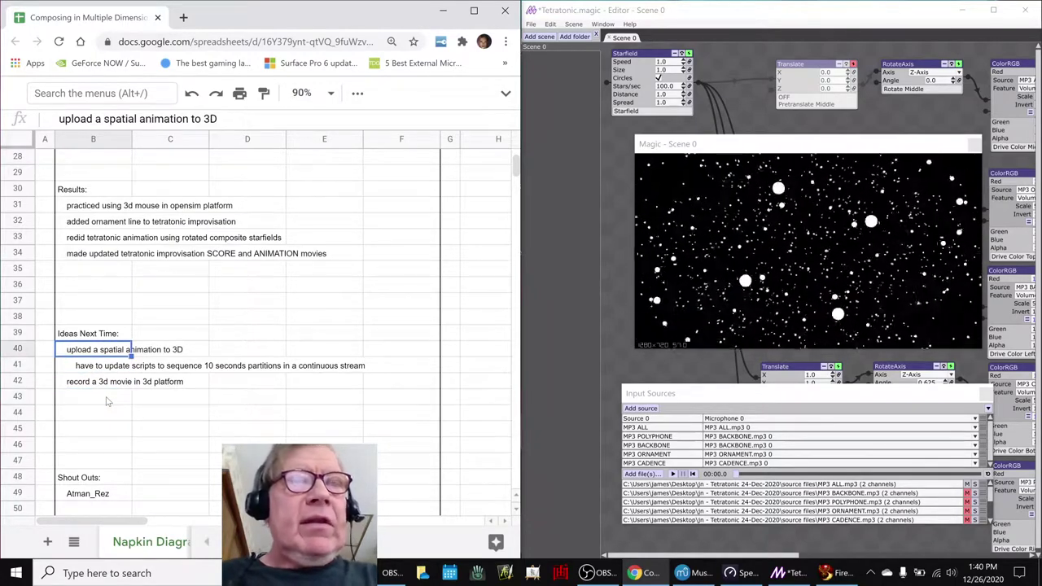
{"action": "key", "text": "Return"}
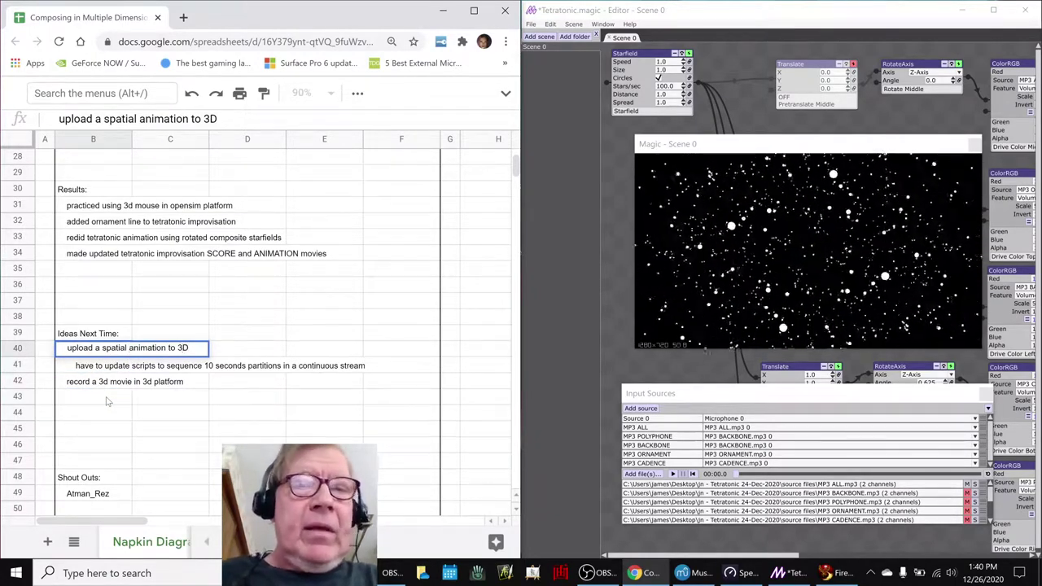
{"action": "type", "text": "aural"}
{"action": "key", "text": "Return"}
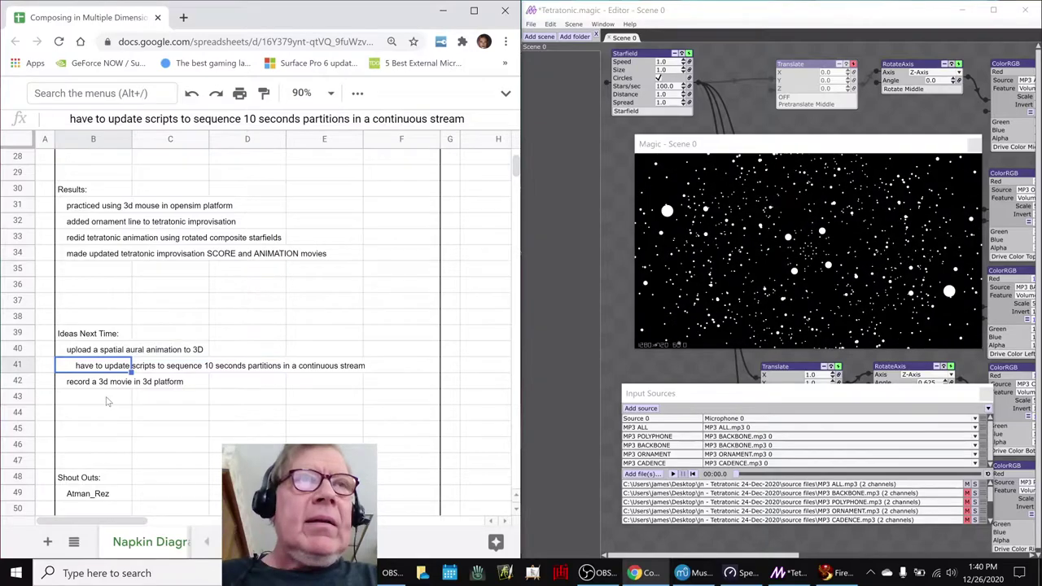
- Review the '3d movie' idea in B42 and the empty cell B43 below it
{"action": "key", "text": "Down"}
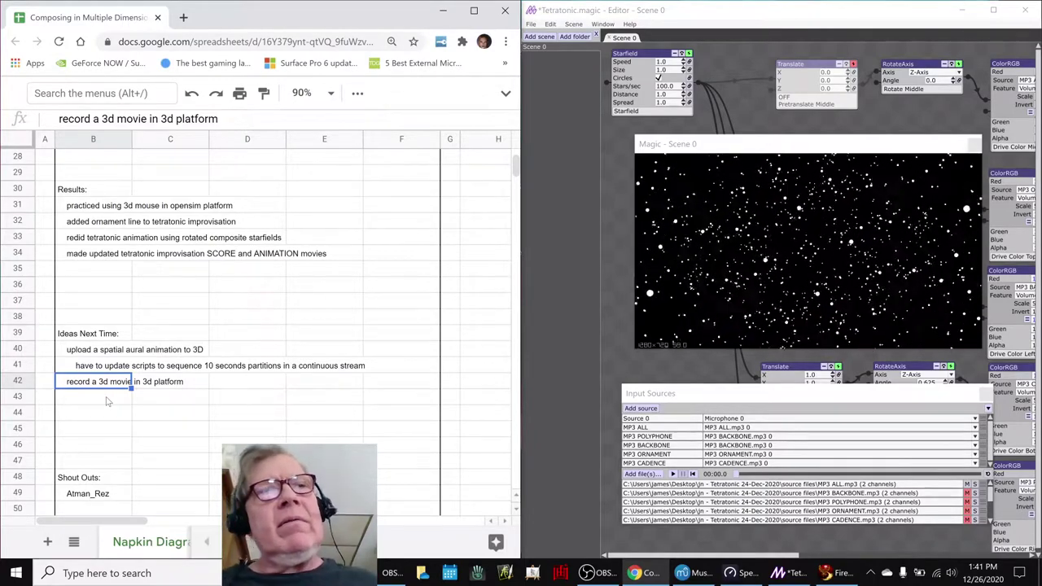
{"action": "left_click", "coordinate": [105, 401]}
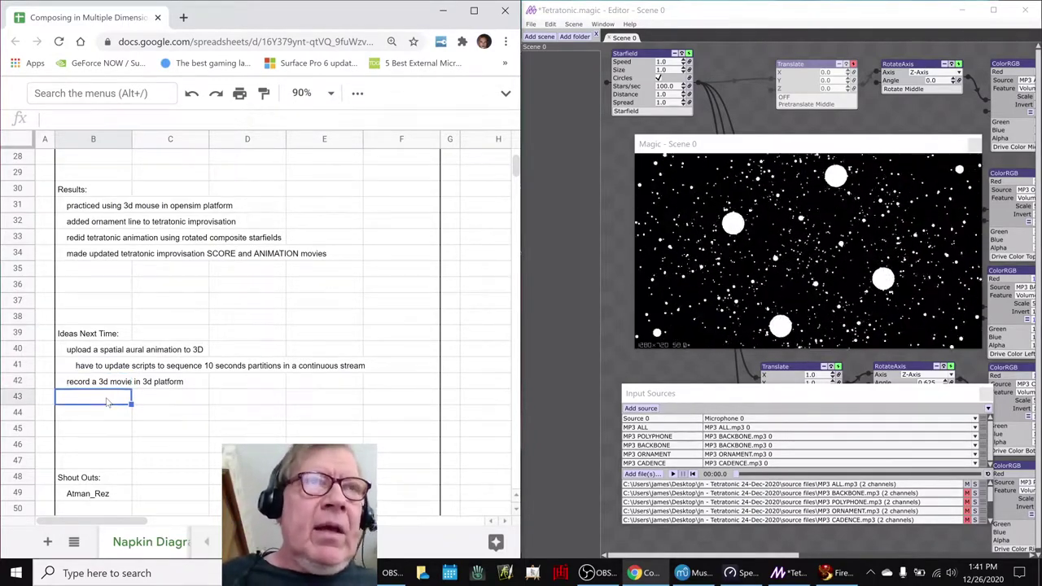
{"action": "left_click", "coordinate": [99, 380]}
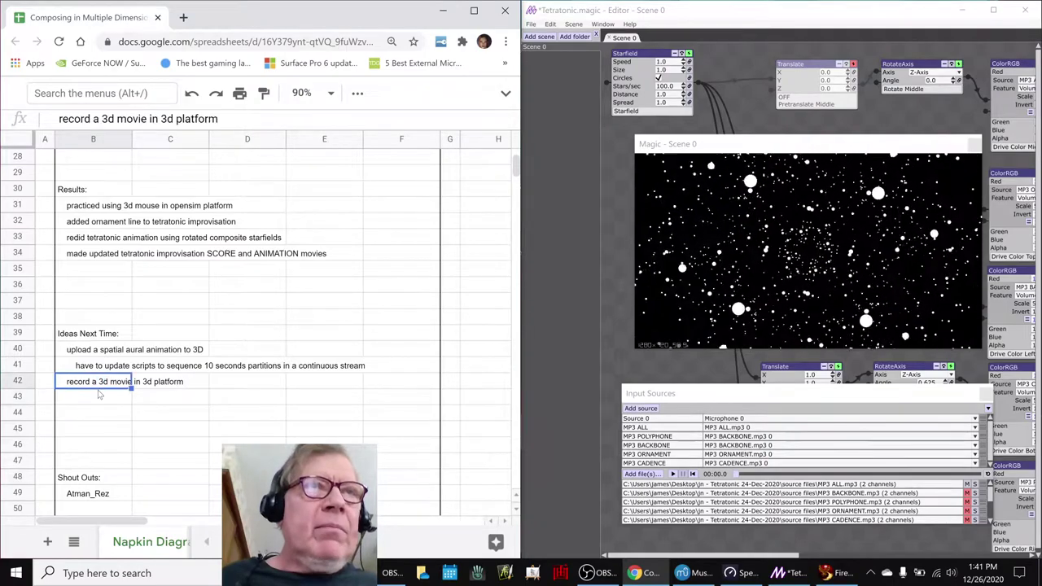
{"action": "left_click", "coordinate": [99, 396]}
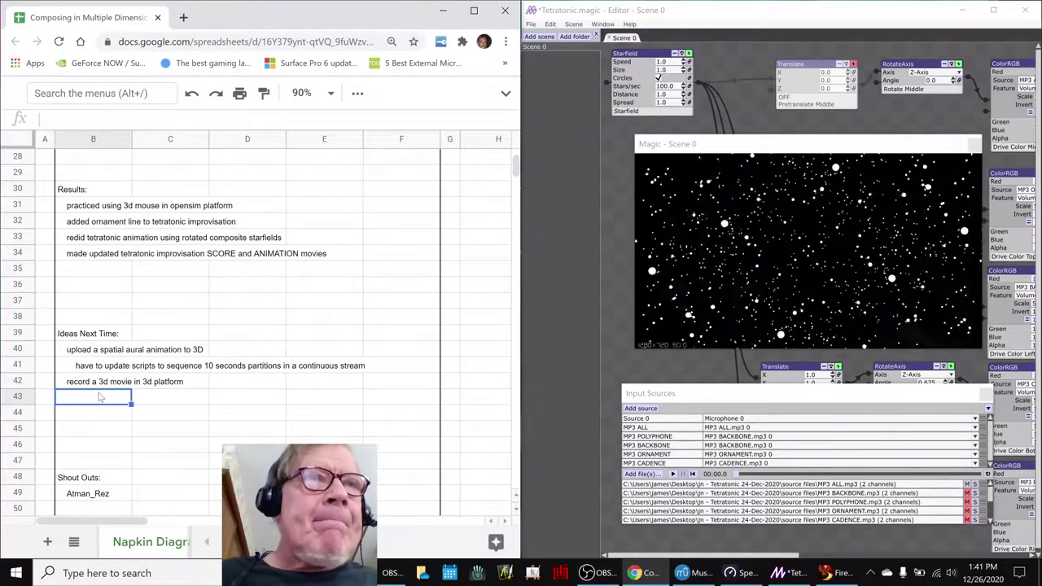
{"action": "scroll", "coordinate": [100, 397], "scroll_direction": "down", "scroll_amount": 3}
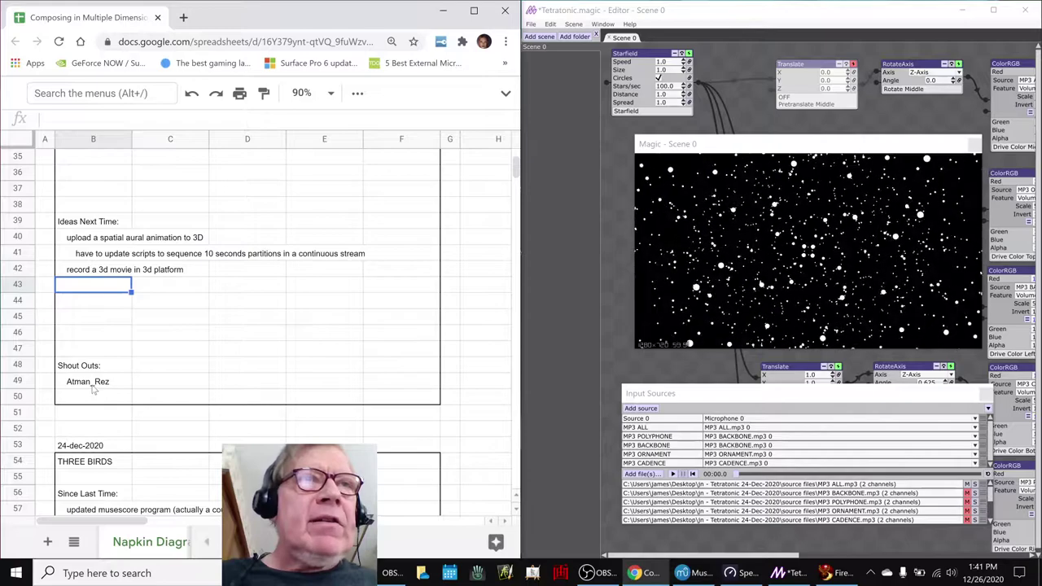
{"action": "left_click", "coordinate": [93, 387]}
{"action": "scroll", "coordinate": [110, 388], "scroll_direction": "up", "scroll_amount": 15}
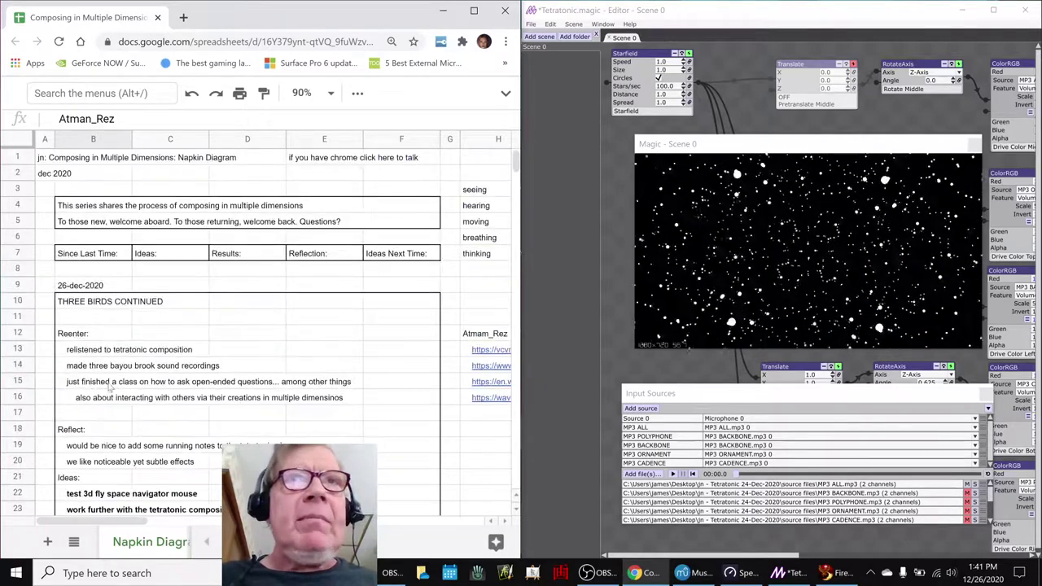
{"action": "left_click_drag", "start_coordinate": [122, 524], "coordinate": [184, 526]}
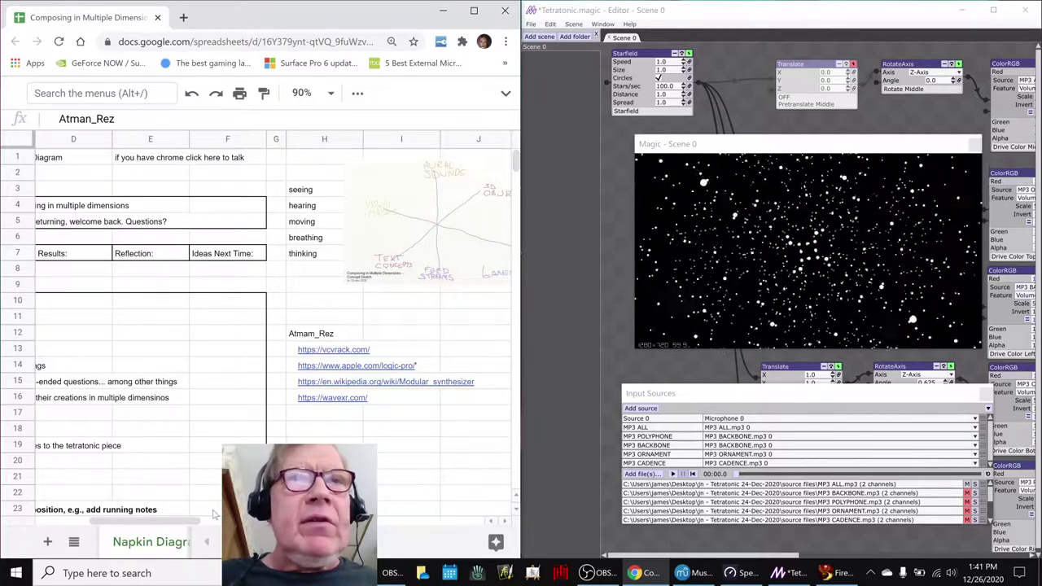
{"action": "left_click_drag", "start_coordinate": [187, 520], "coordinate": [111, 528]}
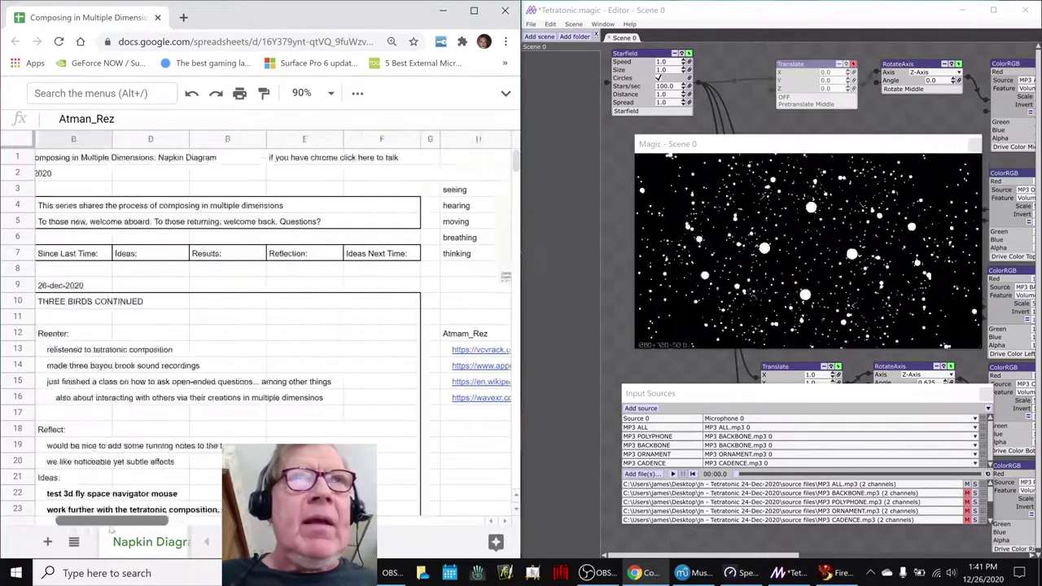
{"action": "scroll", "coordinate": [254, 395], "scroll_direction": "down", "scroll_amount": 3}
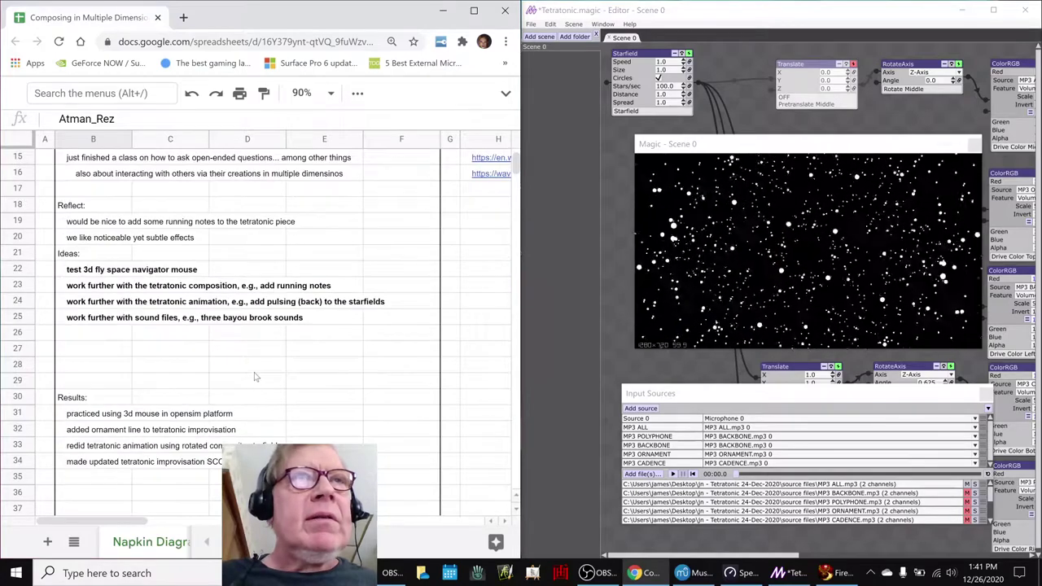
{"action": "scroll", "coordinate": [256, 375], "scroll_direction": "down", "scroll_amount": 3}
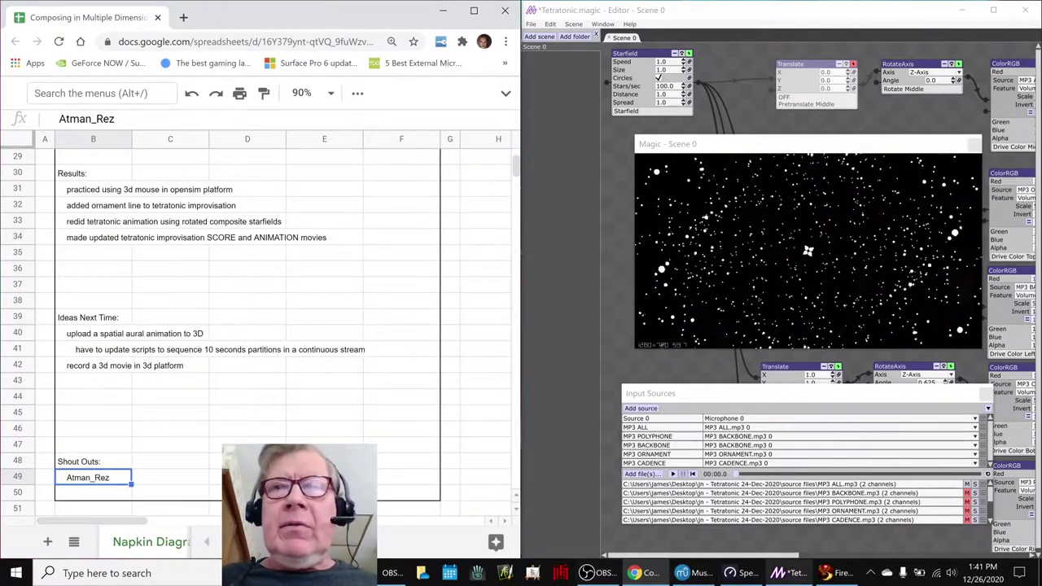
{"action": "left_click", "coordinate": [609, 578]}
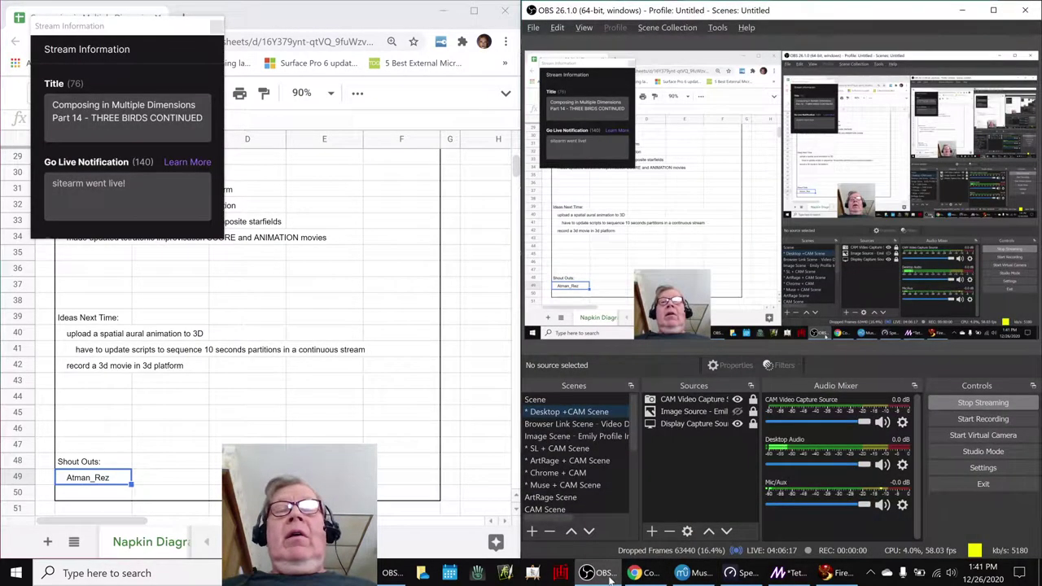